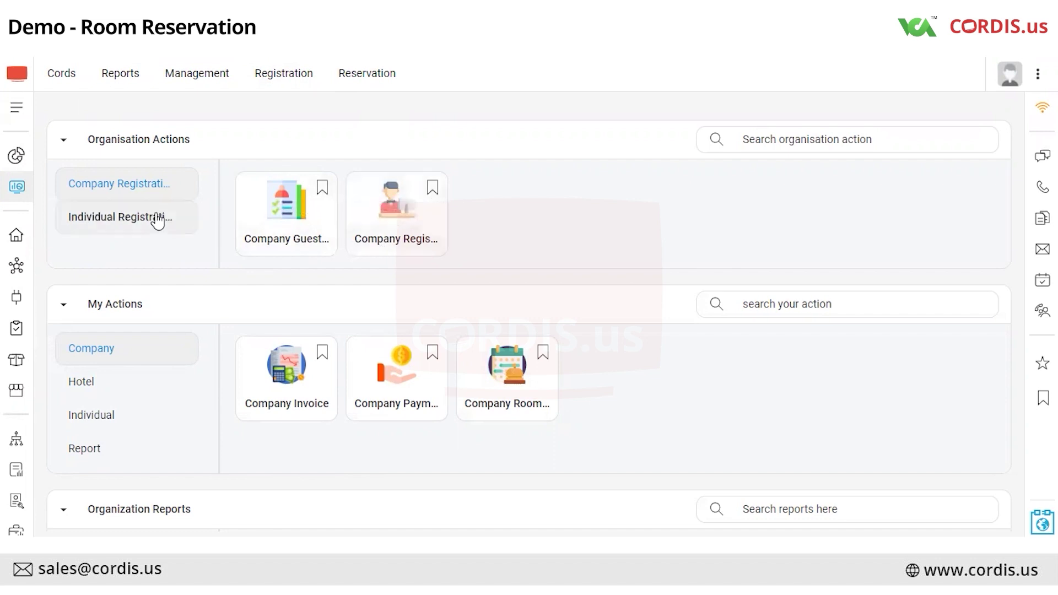
Start the Individual Registration task from the Organisation Actions cards.
click(153, 217)
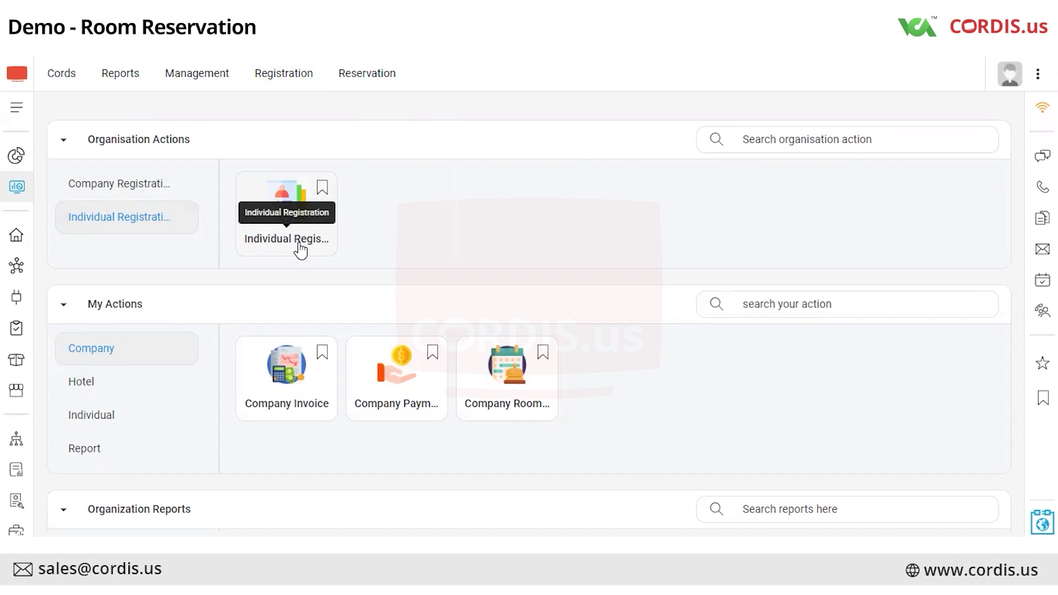
click(160, 186)
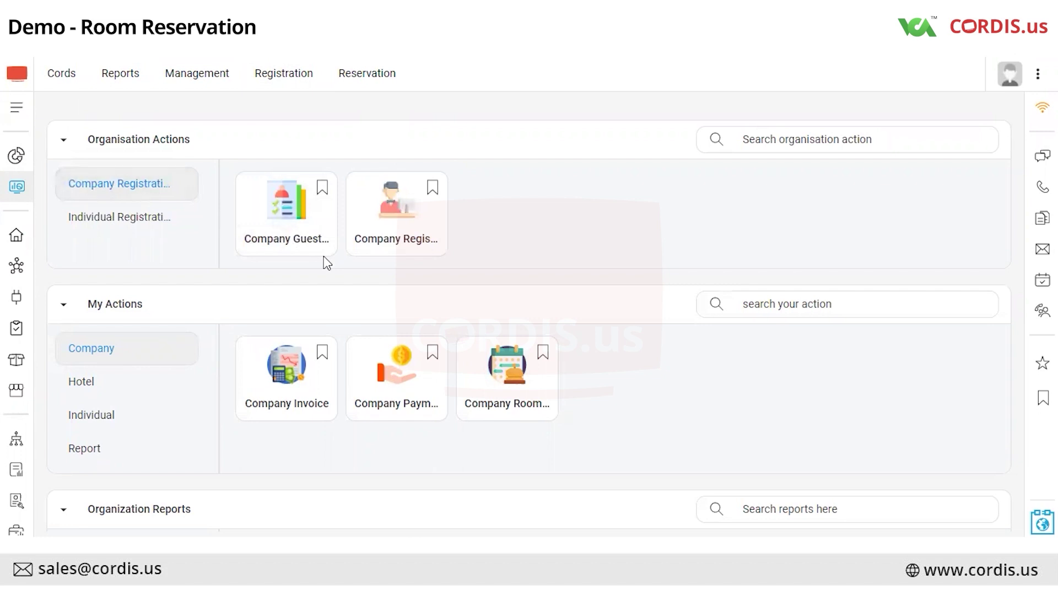
click(173, 228)
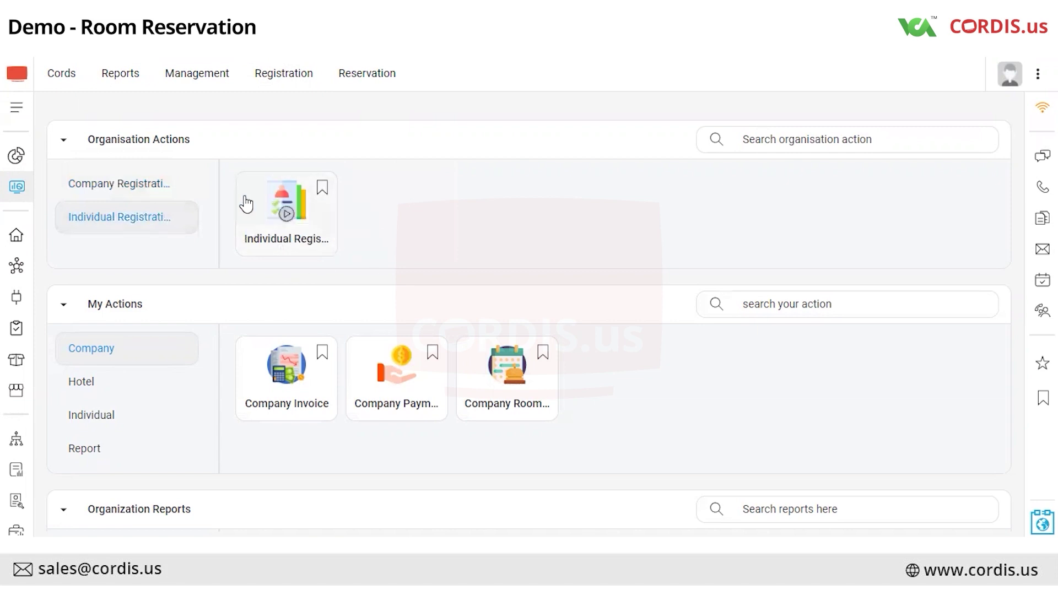
click(284, 223)
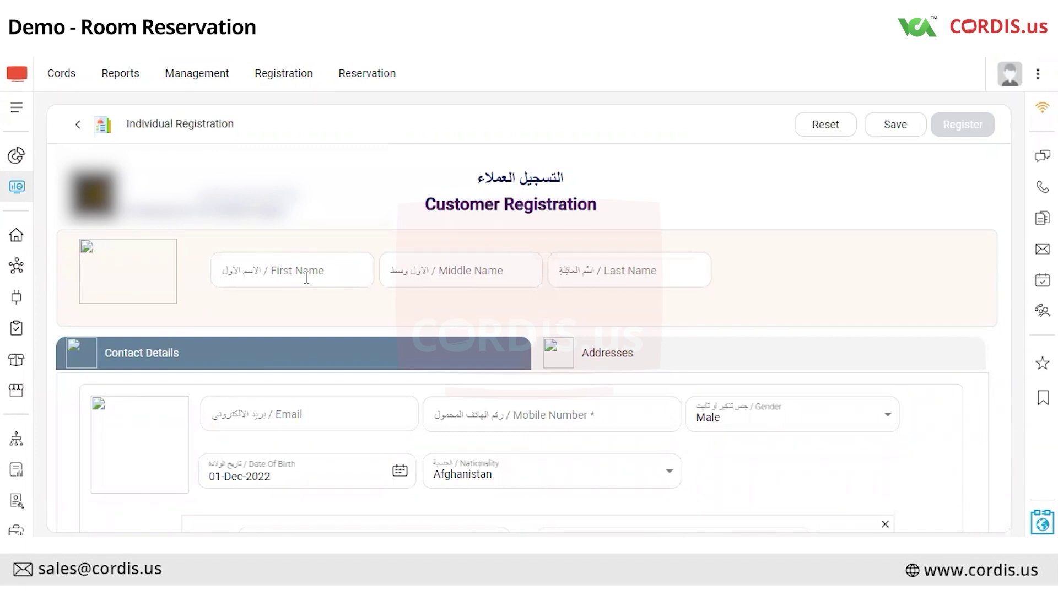
Enter the customer's first and last name in the Customer Registration form.
scroll(304, 254, down, 3)
scroll(303, 248, up, 3)
scroll(539, 309, down, 2)
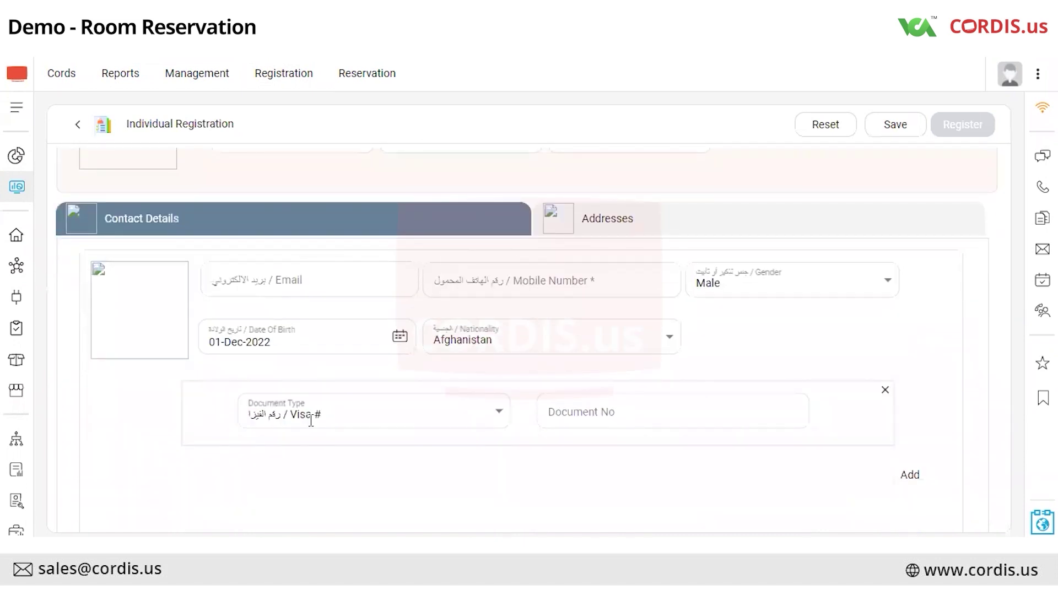
click(627, 229)
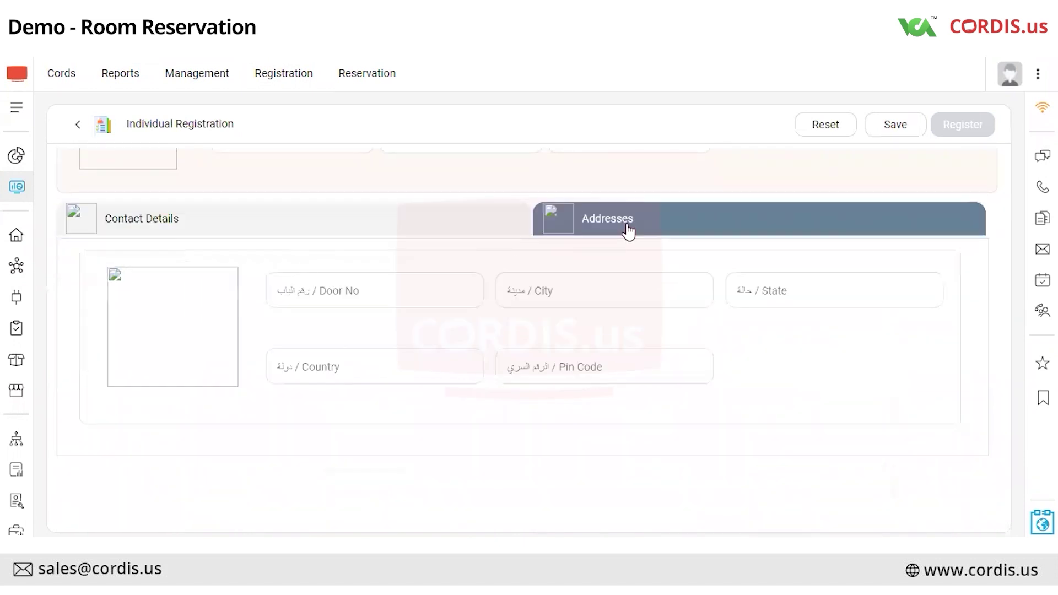
click(472, 226)
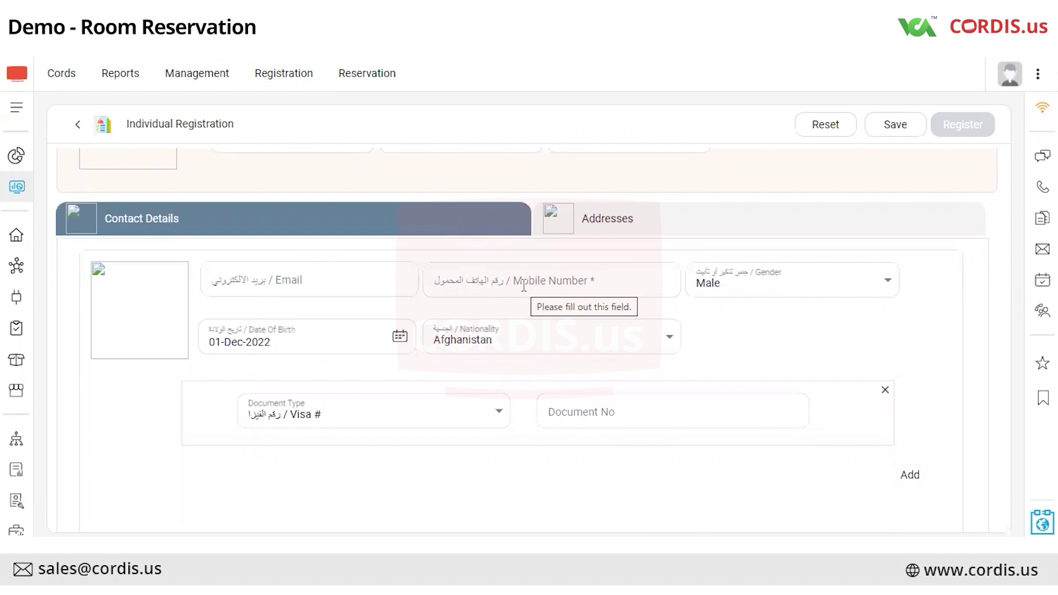
scroll(503, 362, up, 3)
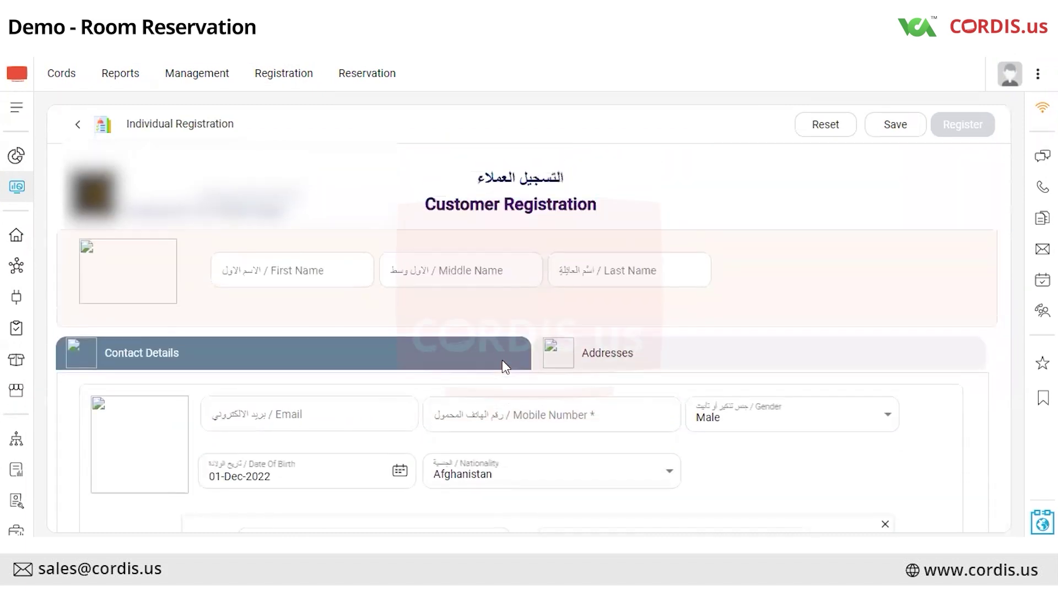
click(309, 273)
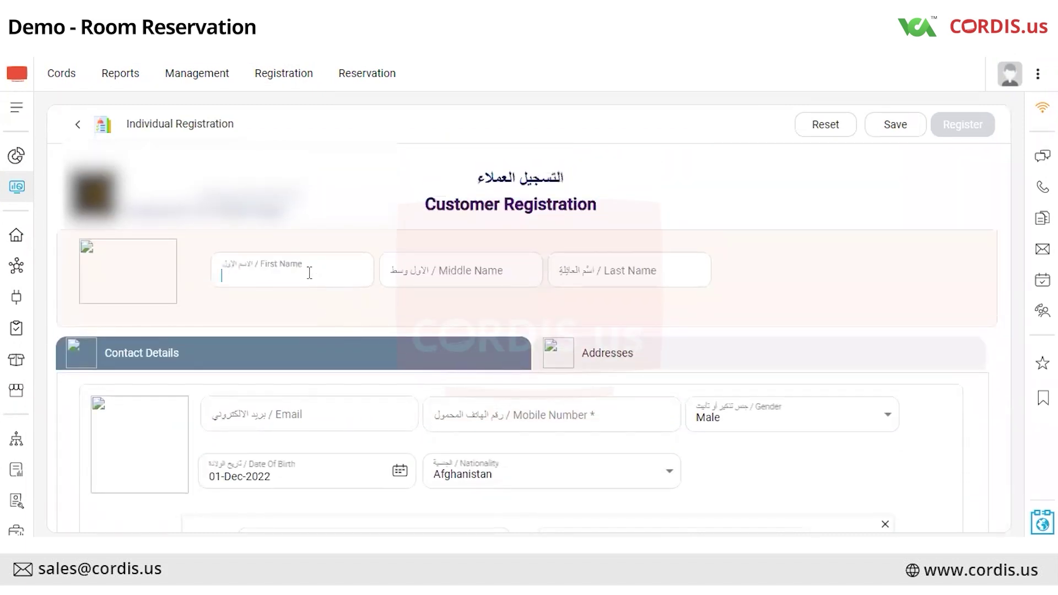
click(602, 270)
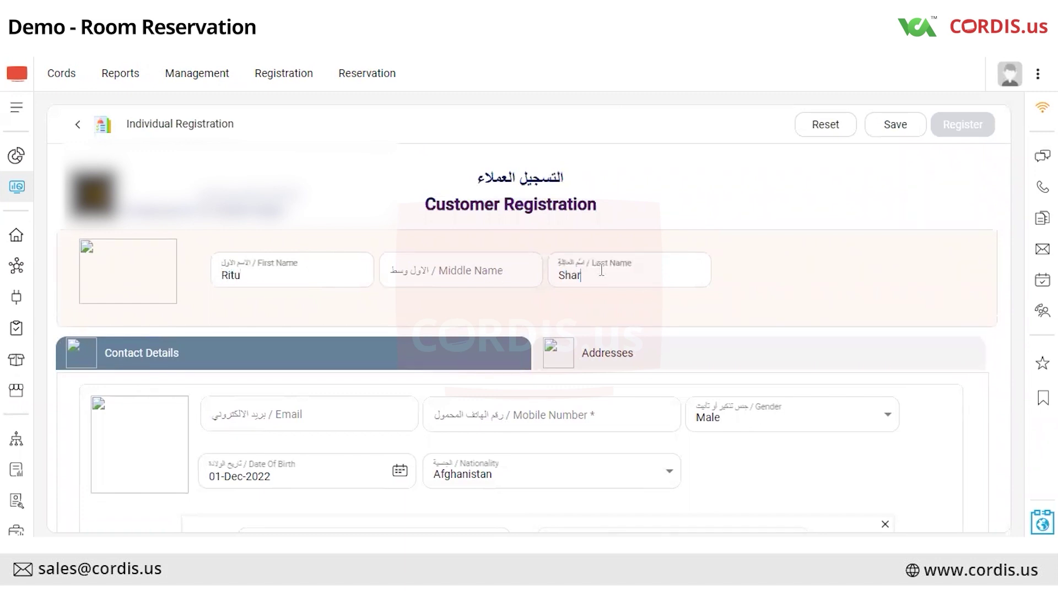
Add the customer's mobile number, India nationality and Female gender, then register.
click(493, 422)
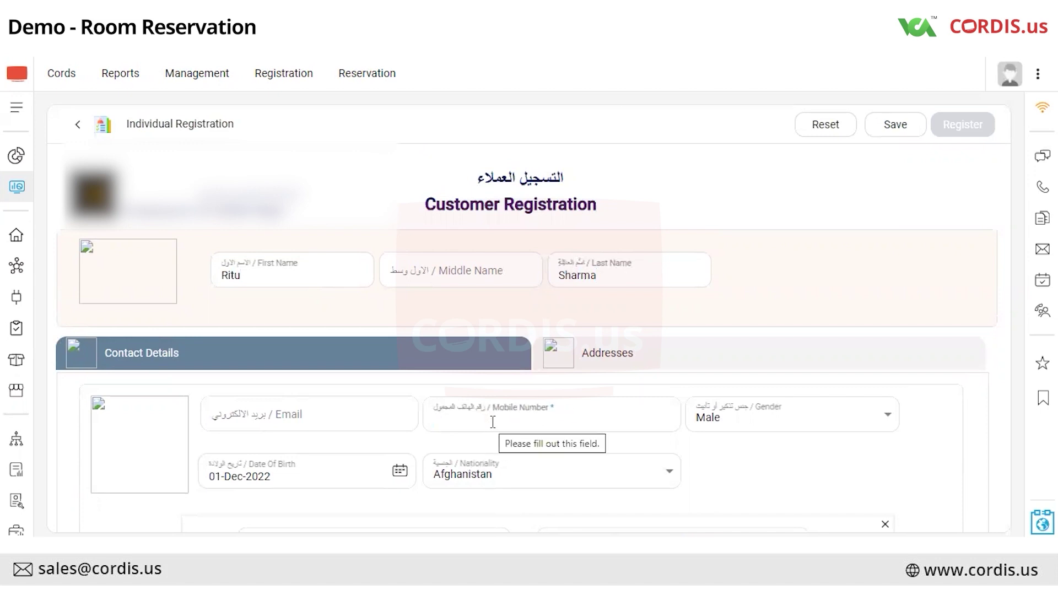
text(9999999999)
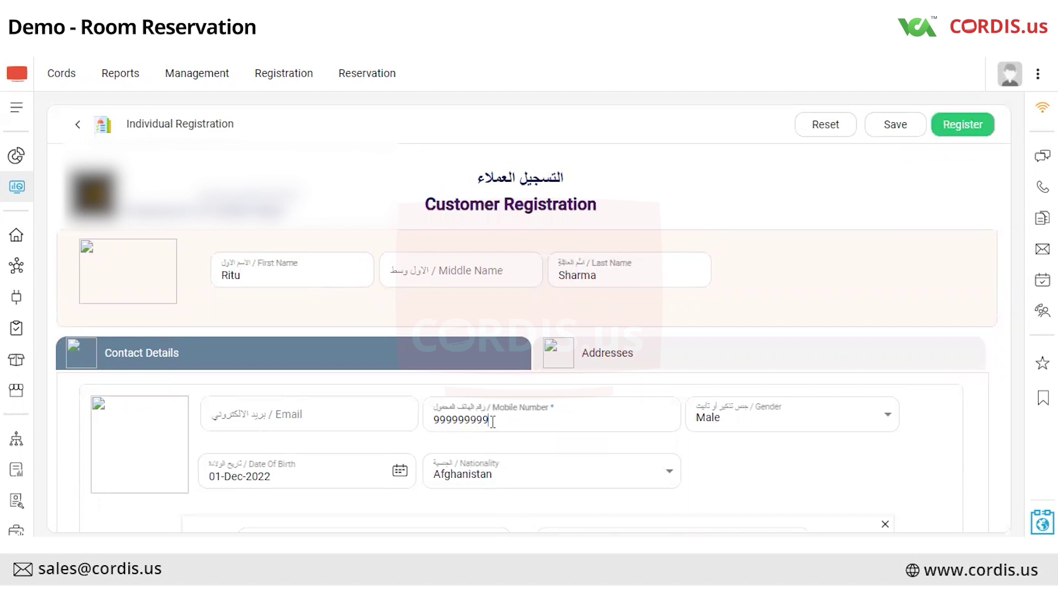
click(504, 484)
text(india)
key(Return)
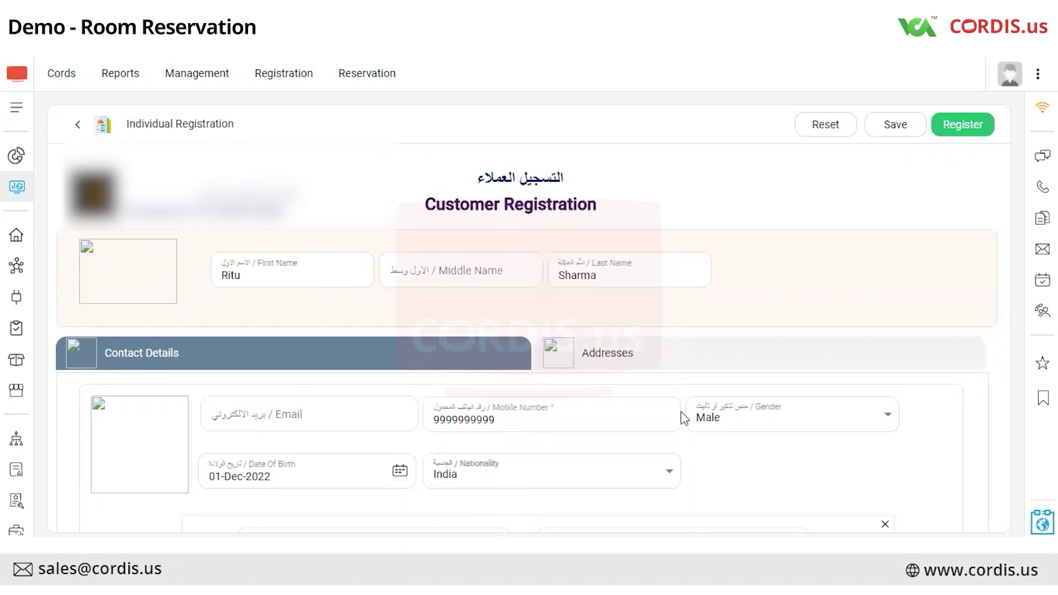
click(710, 424)
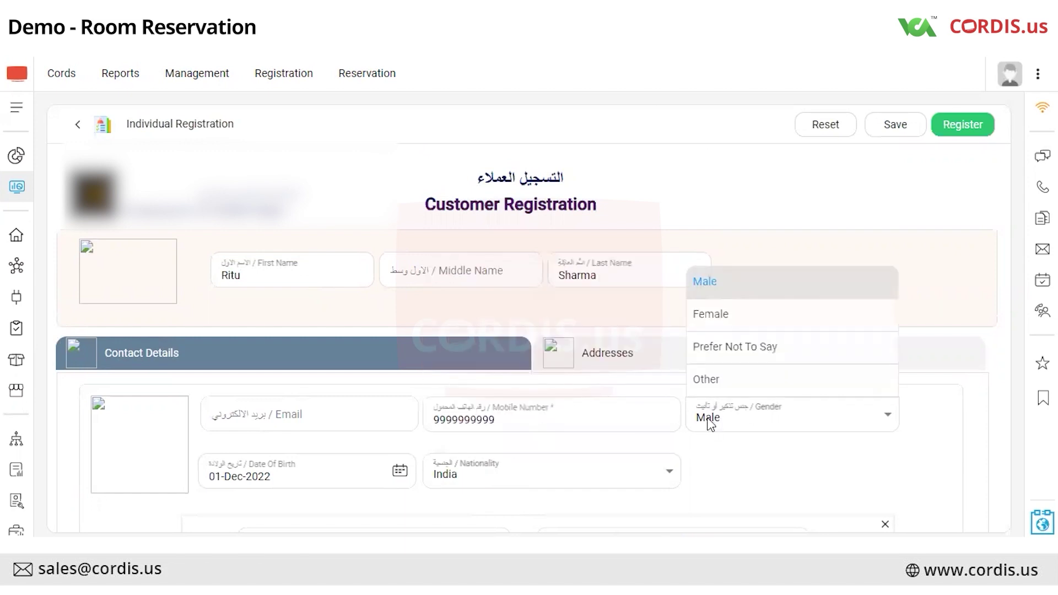
click(718, 324)
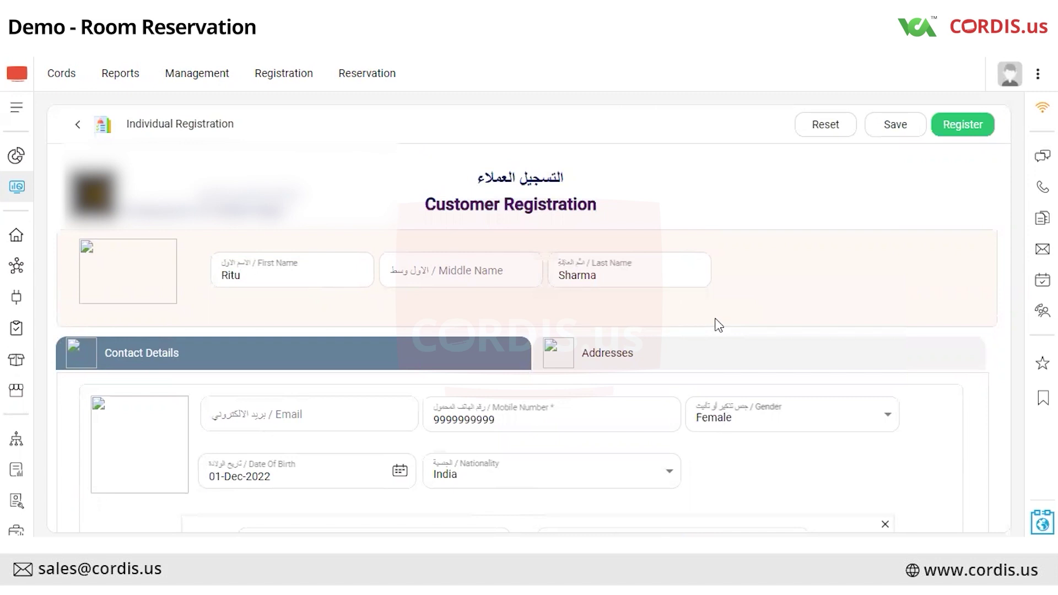
click(959, 131)
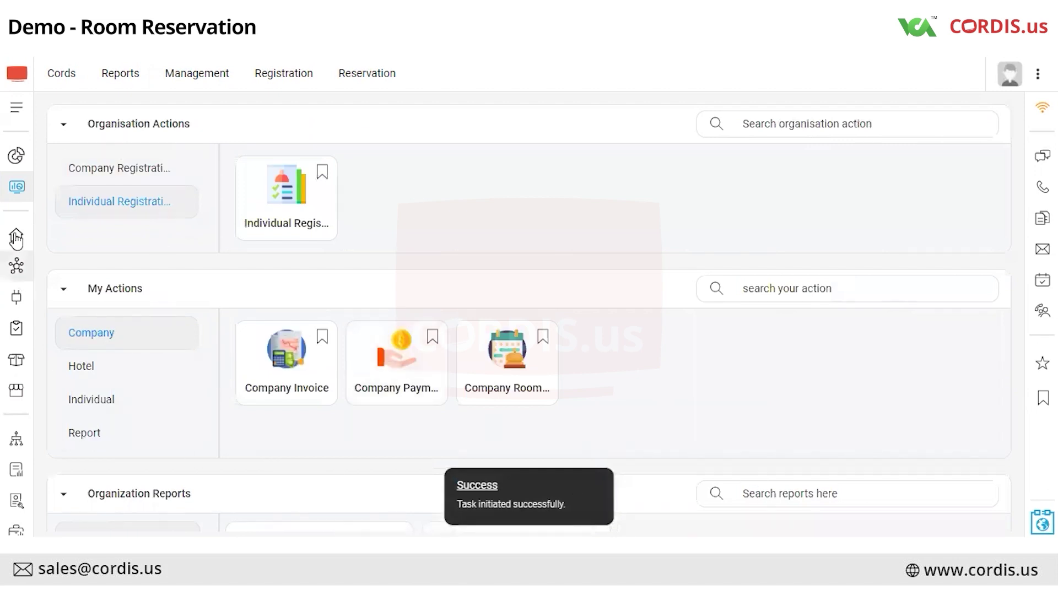
Search the Fronts list and filter it to the newly registered customer.
click(16, 268)
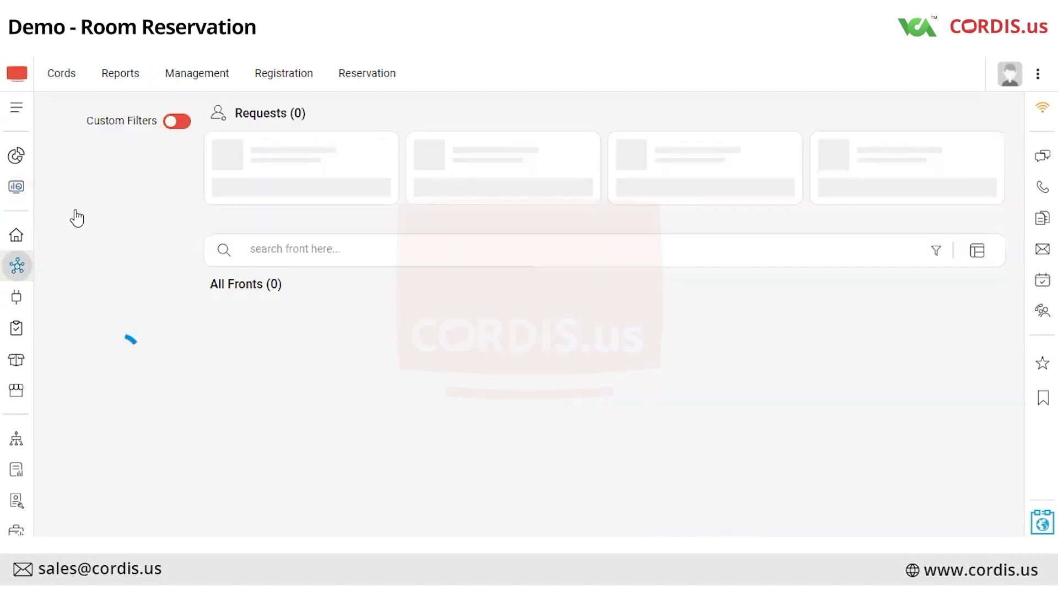
click(305, 124)
text(ritu)
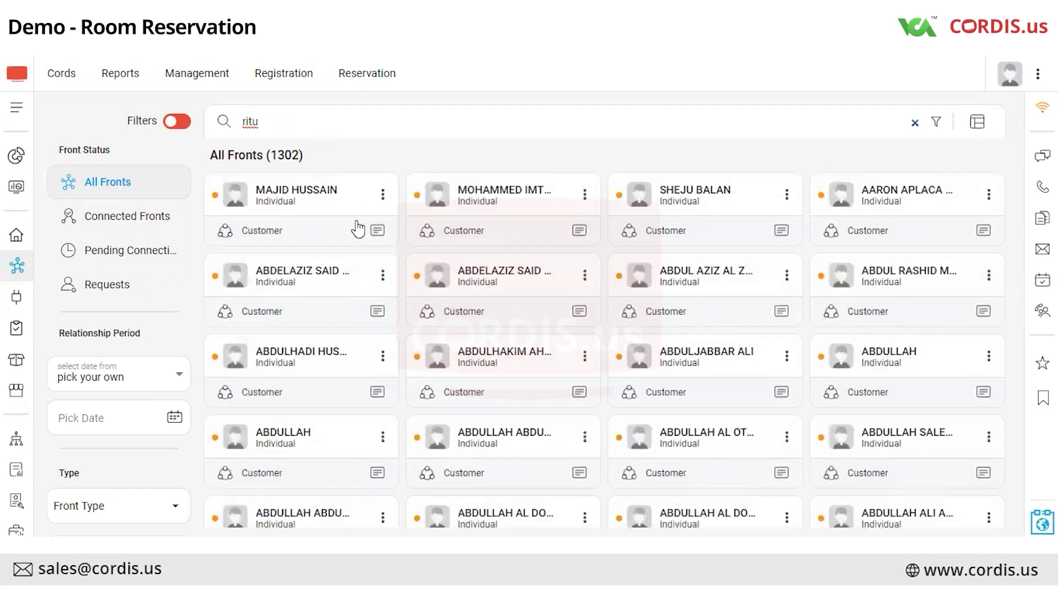
scroll(357, 229, down, 3)
click(601, 503)
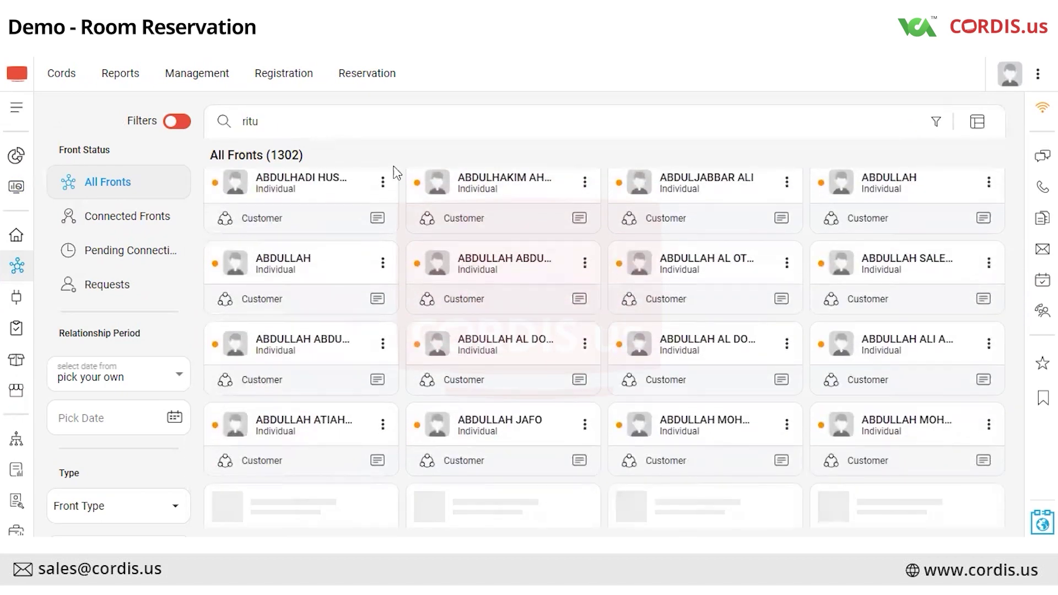
scroll(520, 427, down, 5)
scroll(520, 427, down, 4)
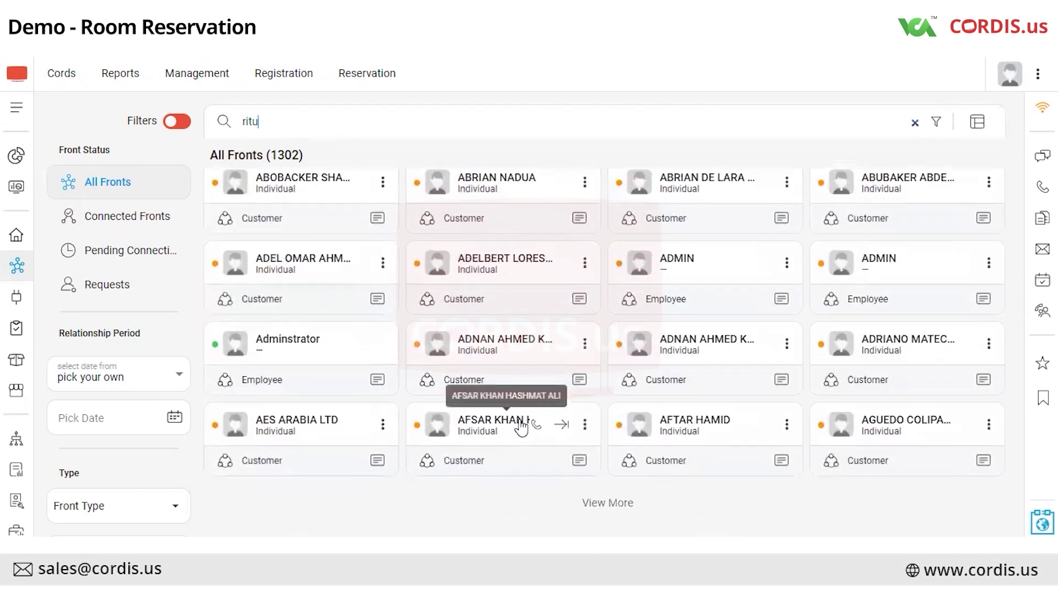
click(601, 502)
scroll(533, 366, down, 1)
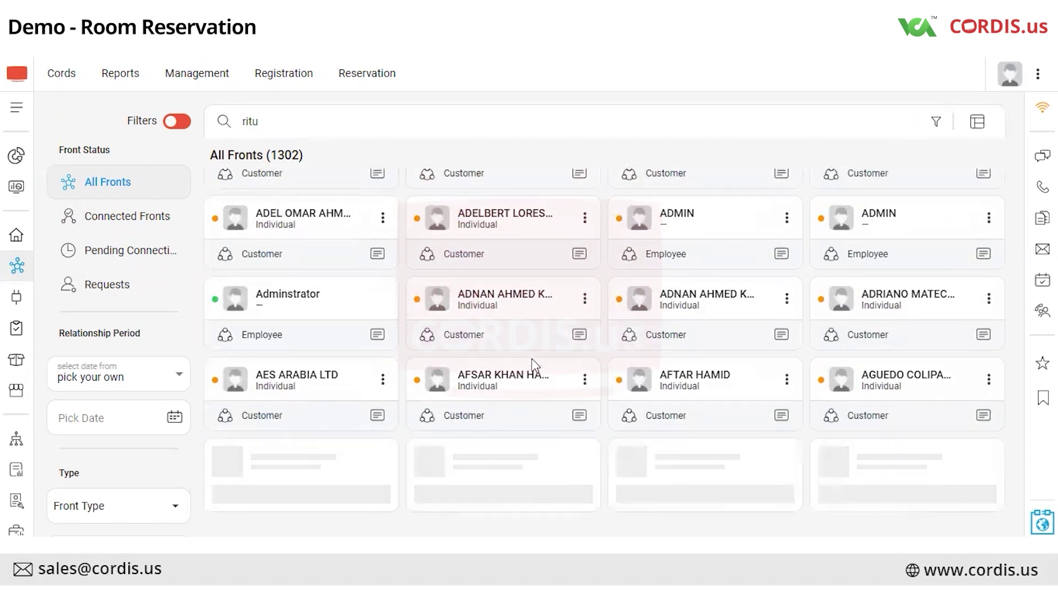
scroll(534, 365, down, 8)
click(606, 503)
scroll(604, 377, down, 1)
scroll(605, 377, down, 7)
click(608, 502)
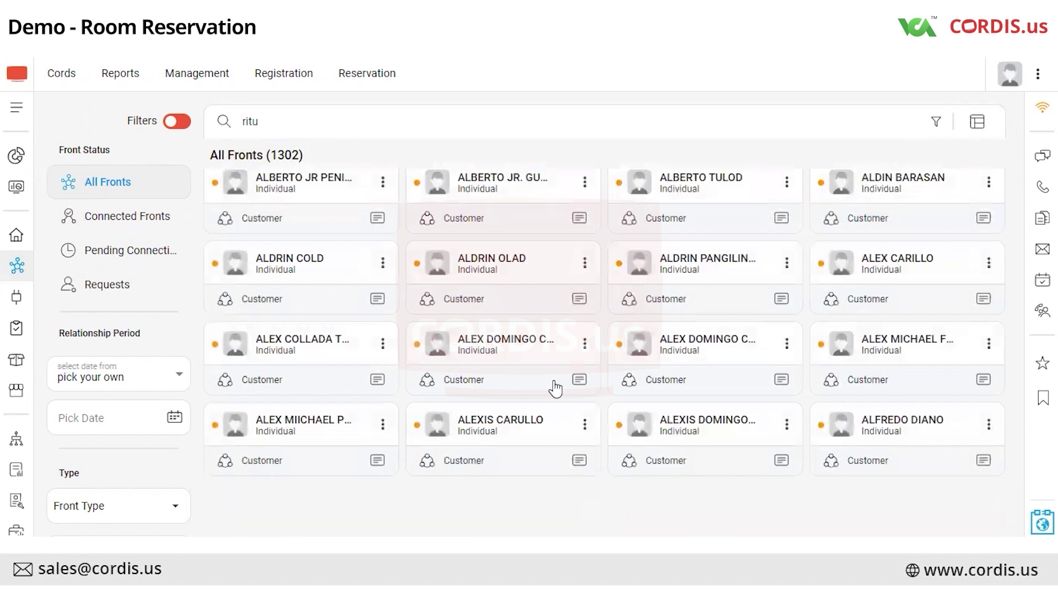
scroll(556, 389, down, 1)
click(307, 117)
key(BackSpace)
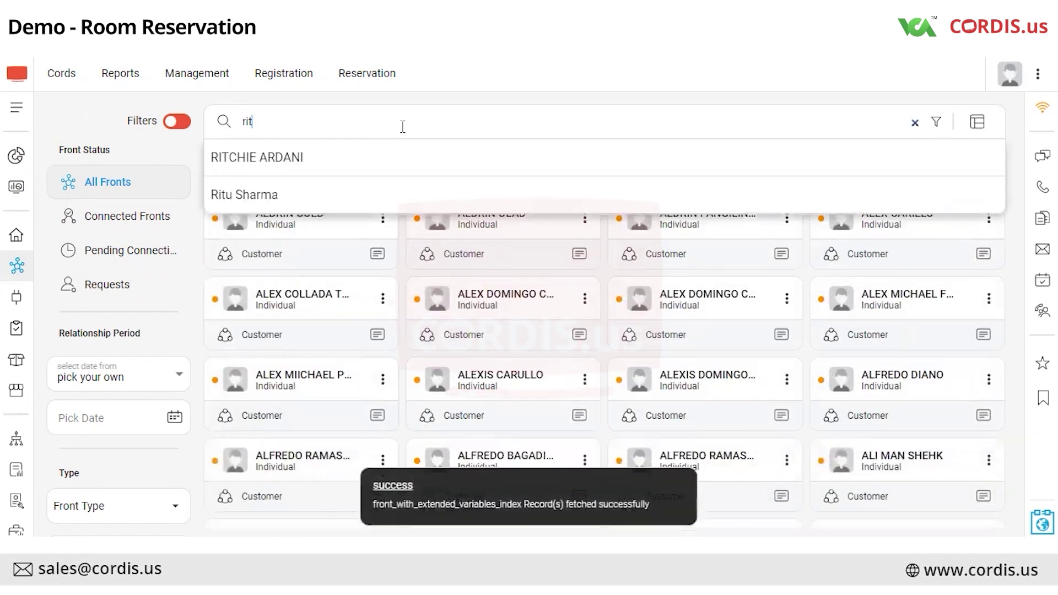
click(404, 193)
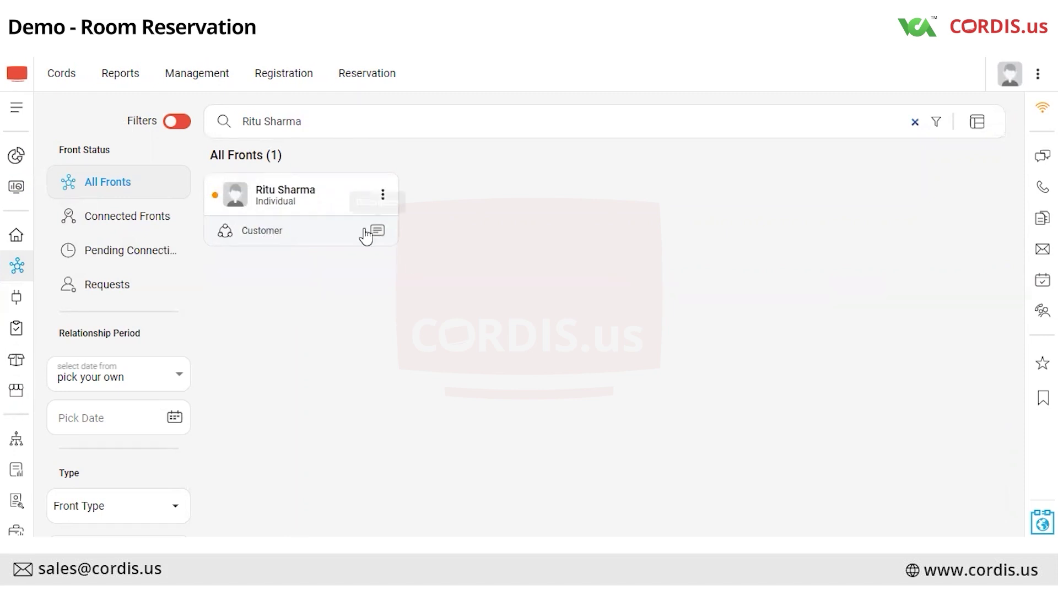
Start the Individual Room Reservation task from the dashboard's Individual actions.
click(15, 190)
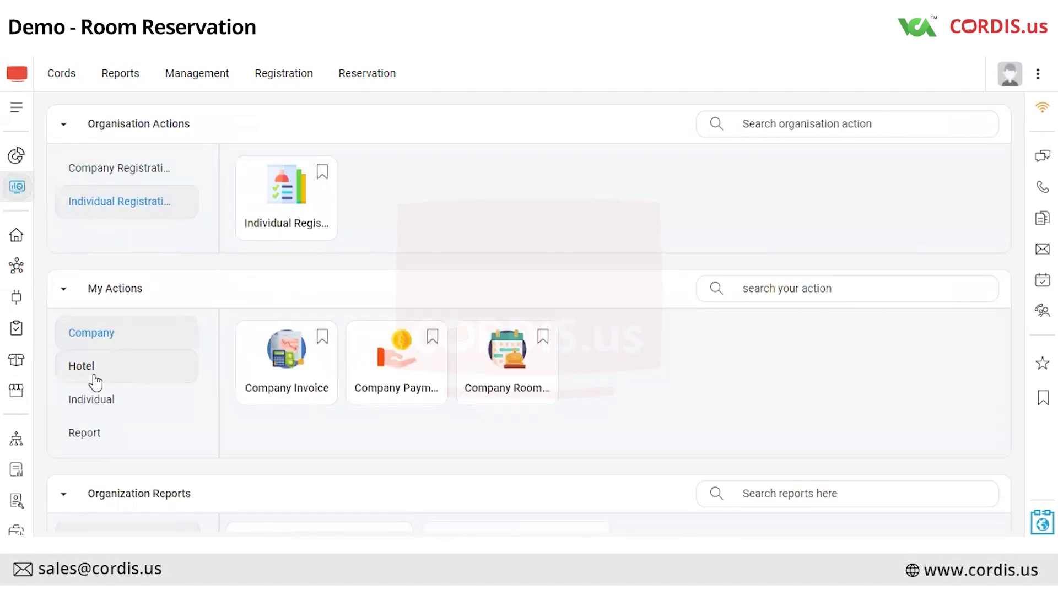
click(88, 400)
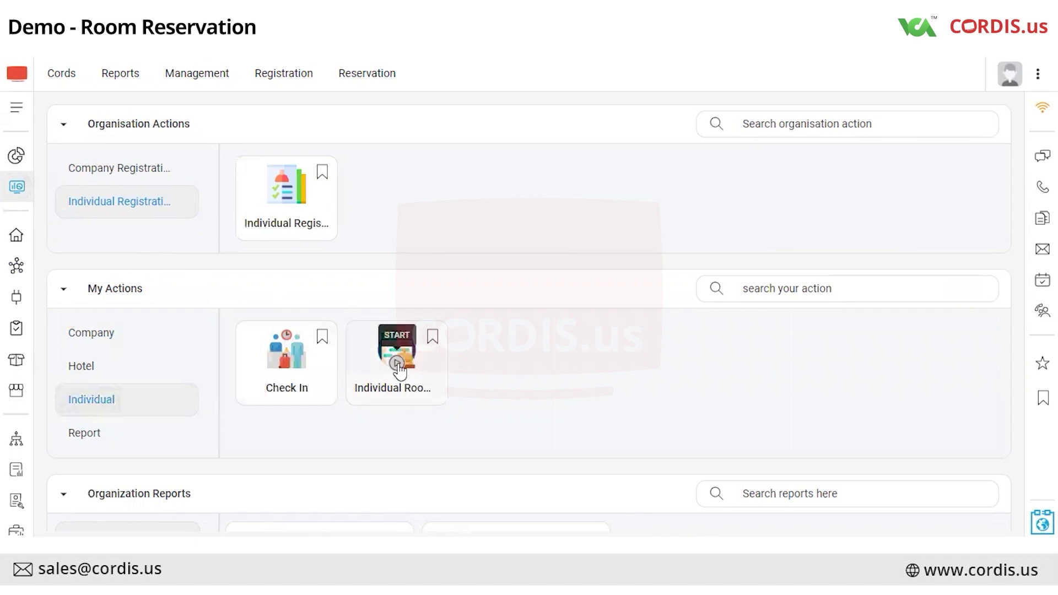
click(397, 356)
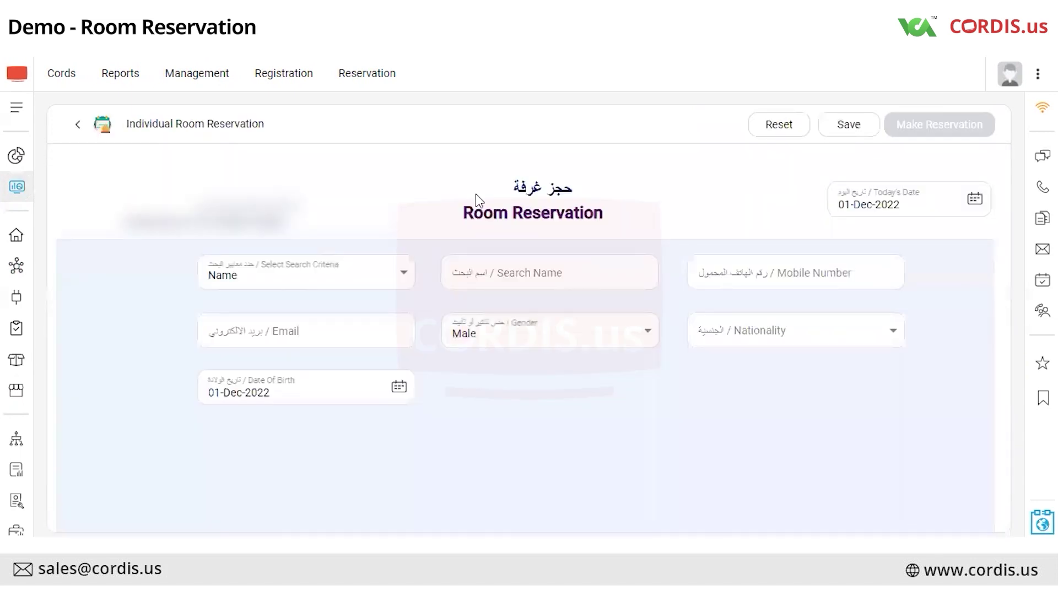
Search customers by Name and select the newly registered customer for the reservation.
click(319, 271)
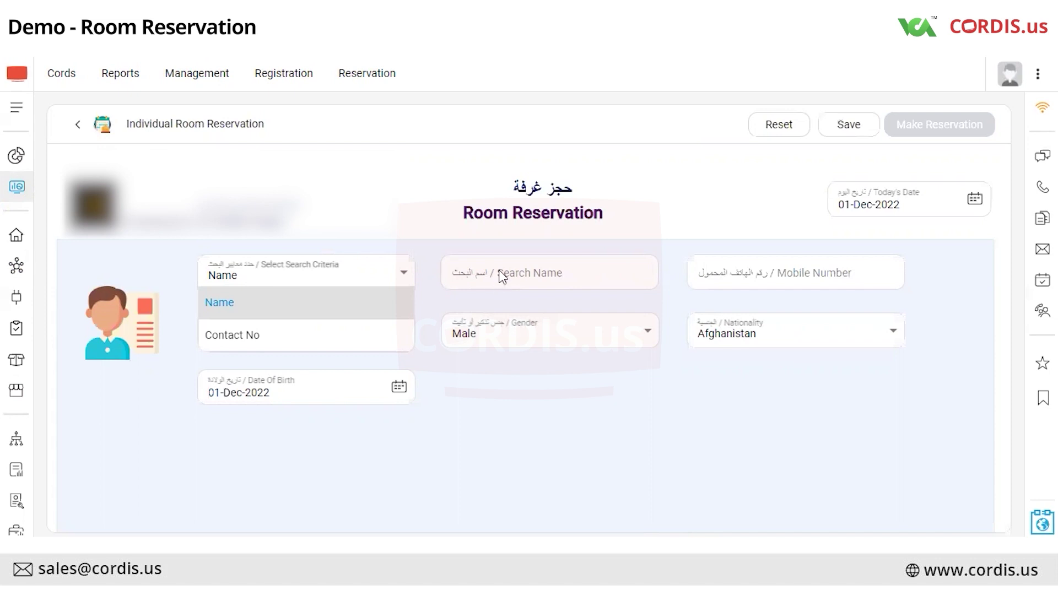
click(560, 278)
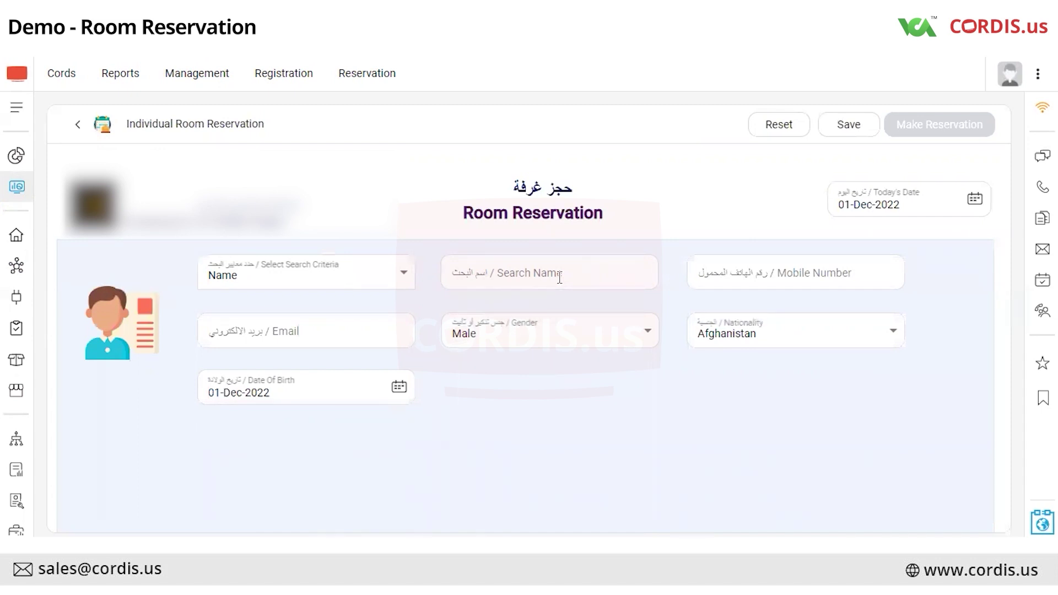
click(560, 277)
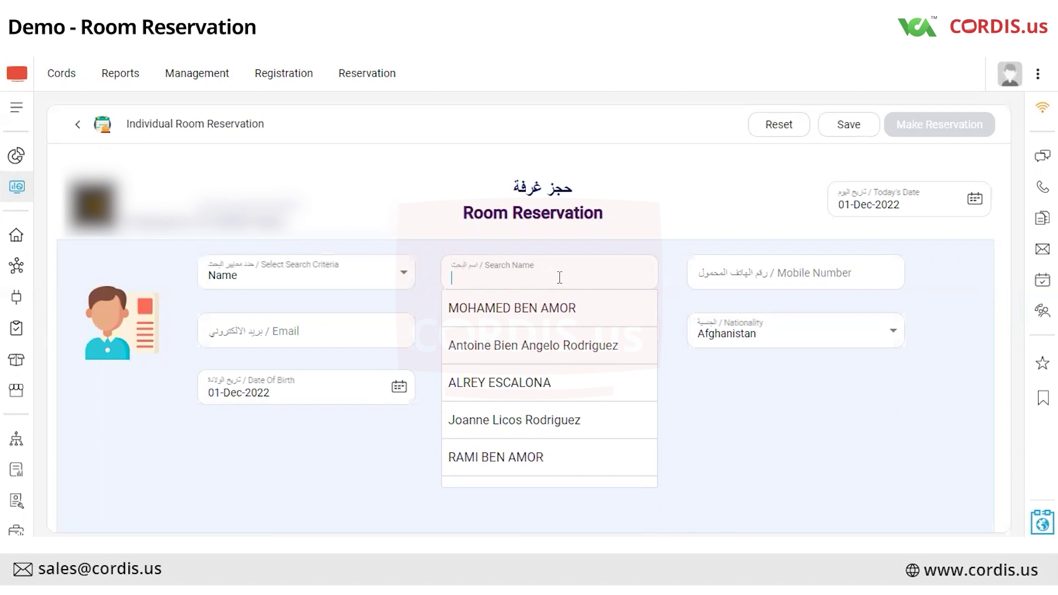
text(ritu)
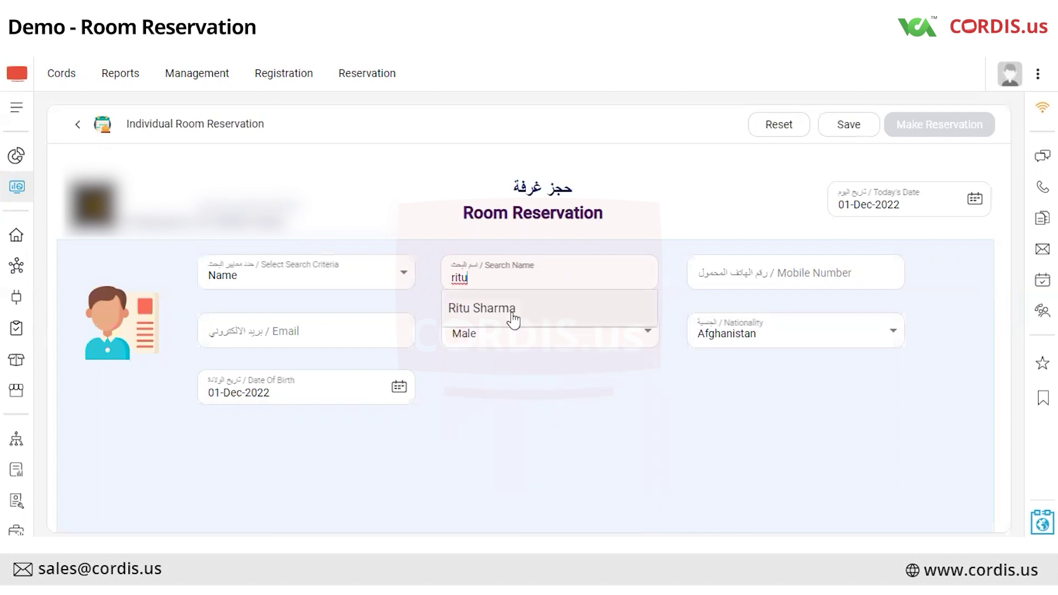
click(514, 315)
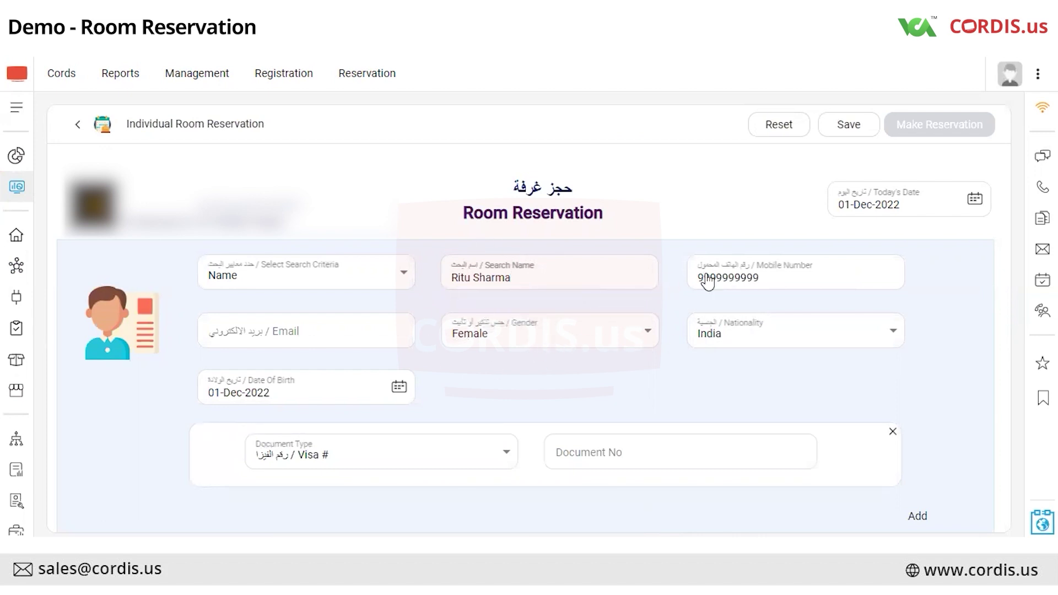
Scroll through the stay details and availability table, checking rooms 104, 411 and 511 vacant.
scroll(992, 285, down, 10)
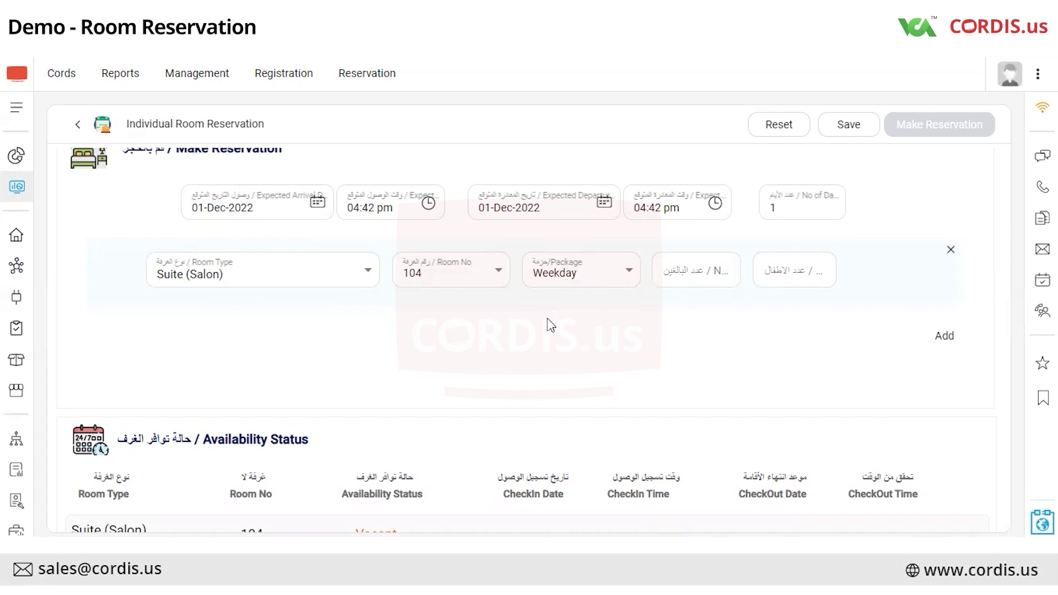
scroll(548, 320, down, 2)
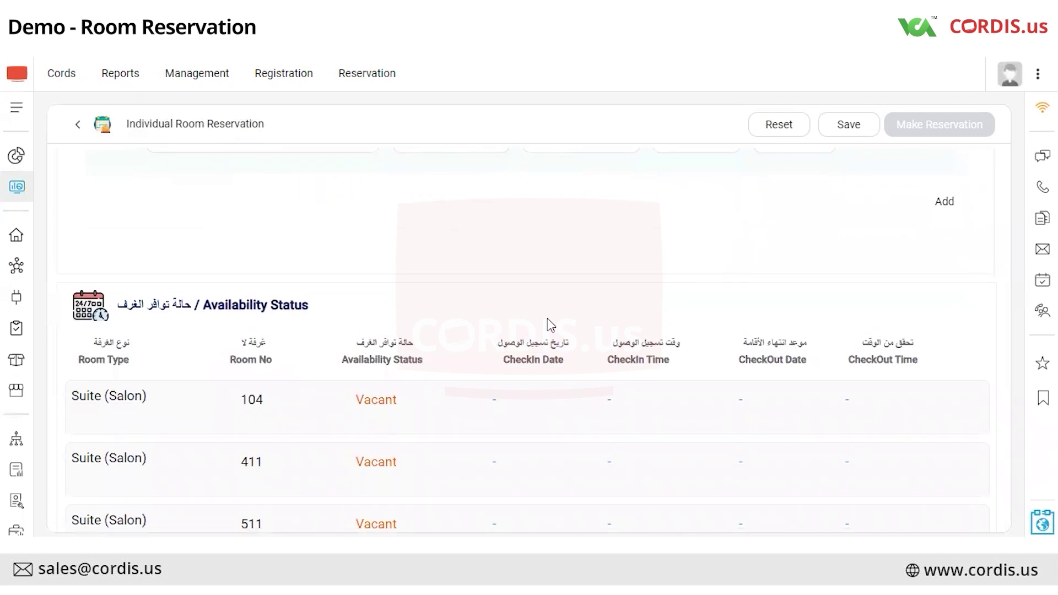
scroll(548, 318, up, 2)
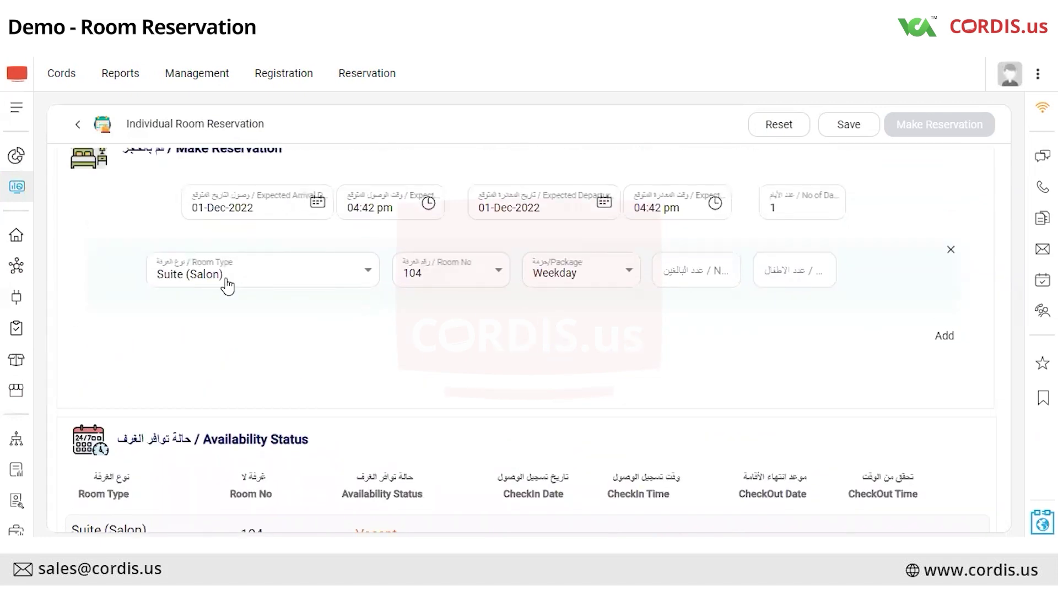
scroll(243, 281, down, 4)
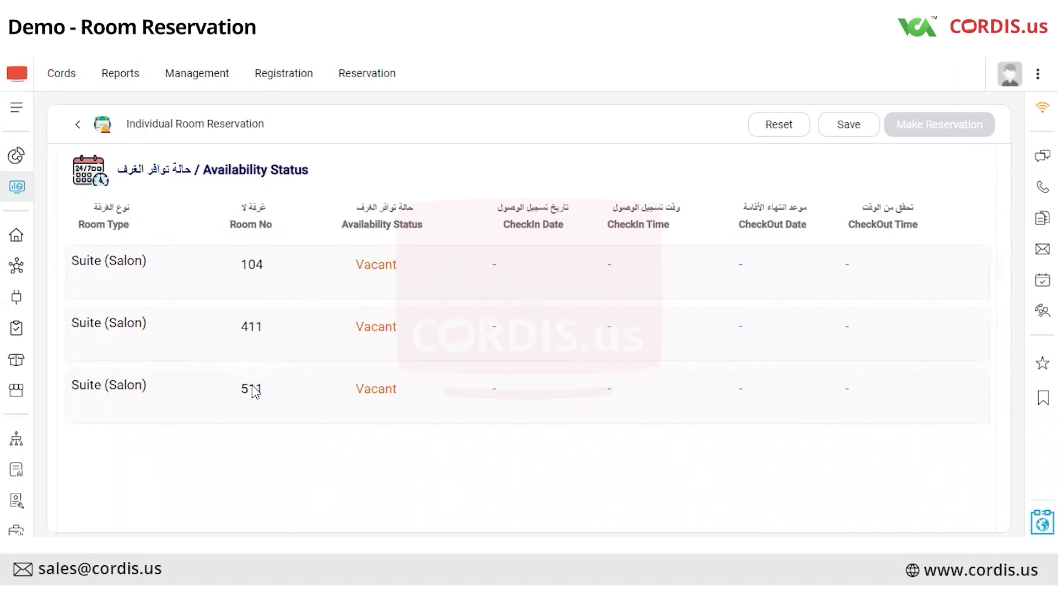
scroll(254, 392, up, 4)
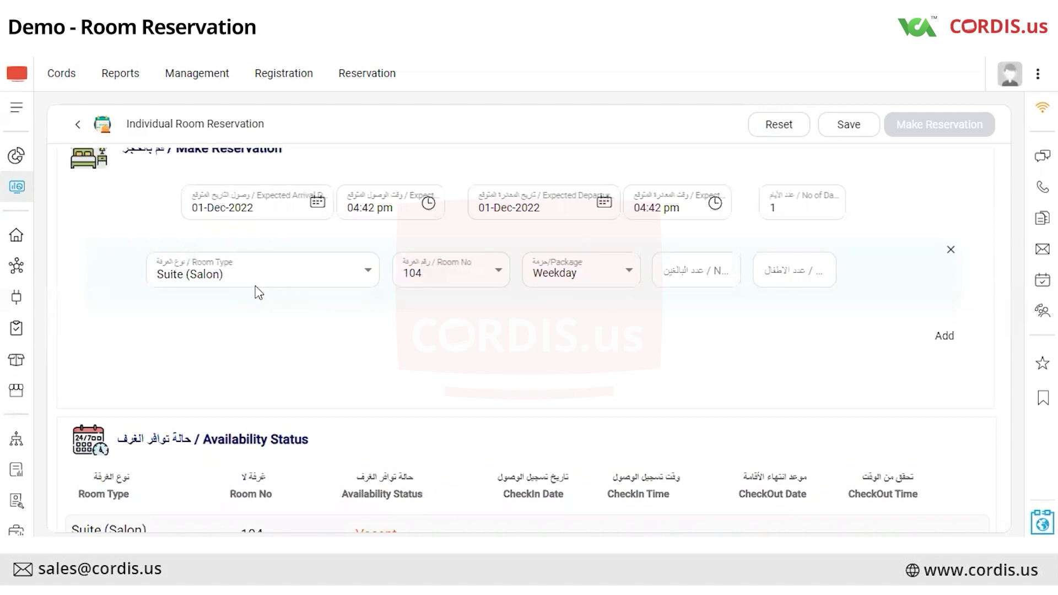
Choose the Single room type and room number 207 for the reservation.
click(256, 286)
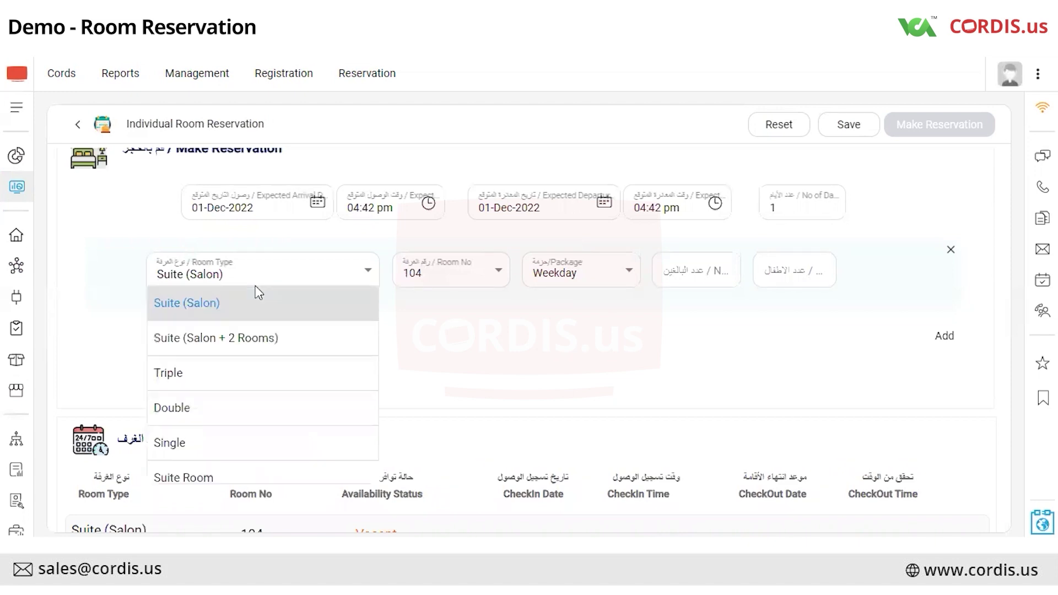
click(209, 450)
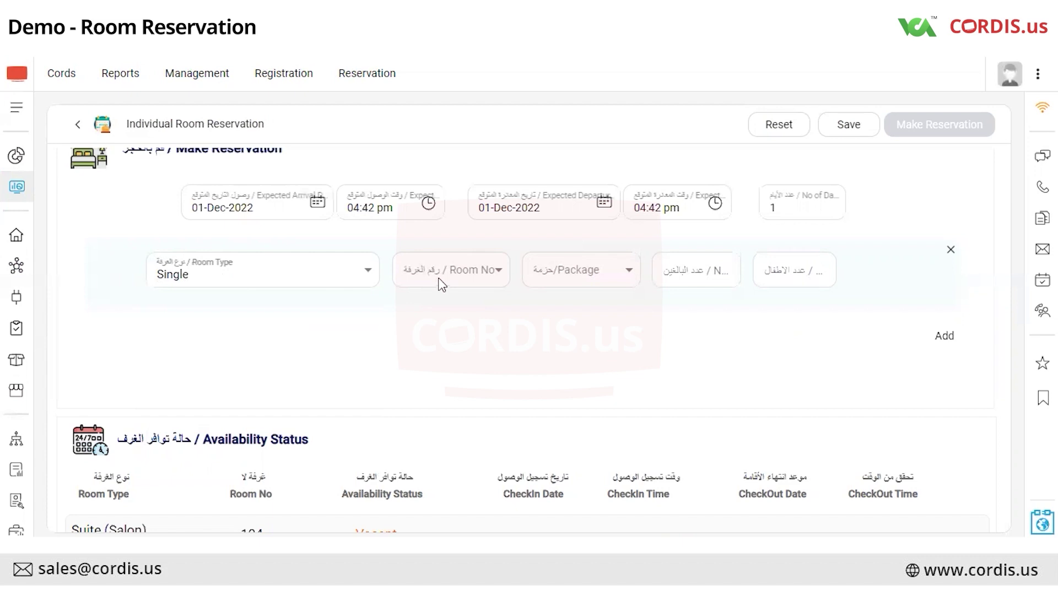
click(495, 282)
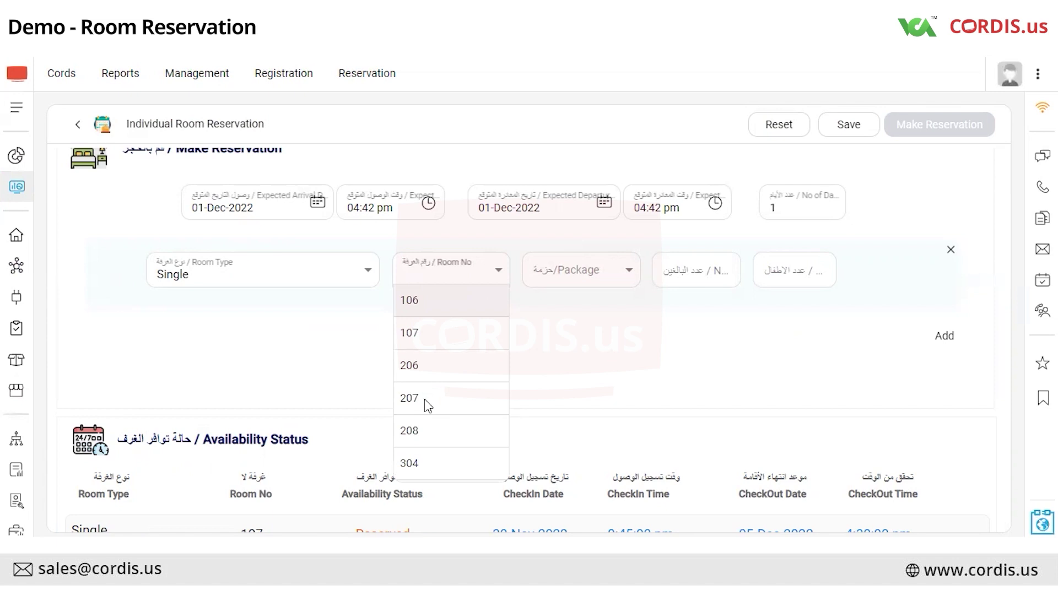
click(426, 401)
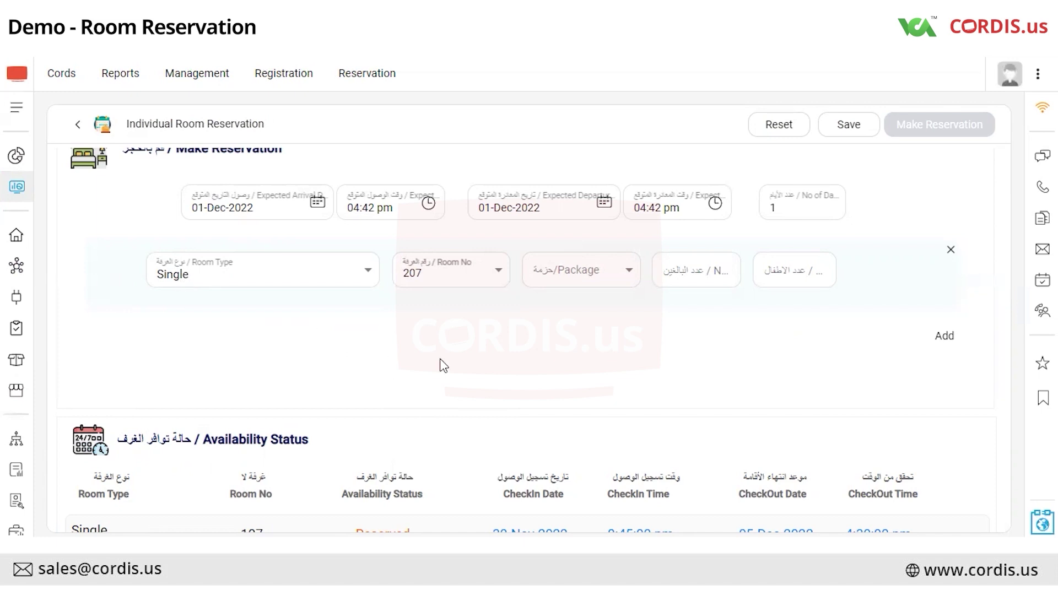
scroll(444, 366, down, 3)
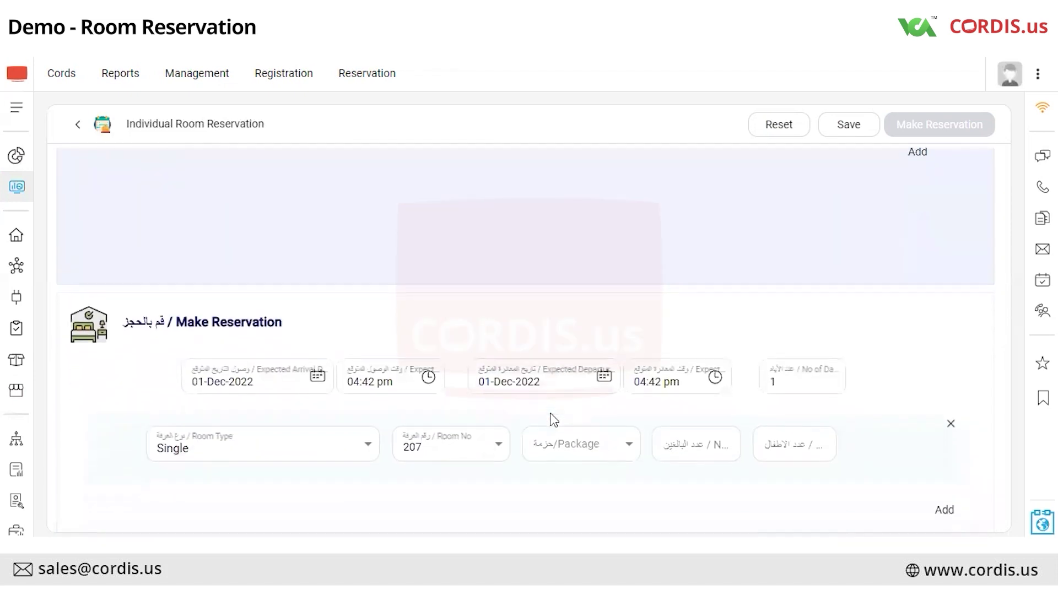
scroll(554, 420, down, 2)
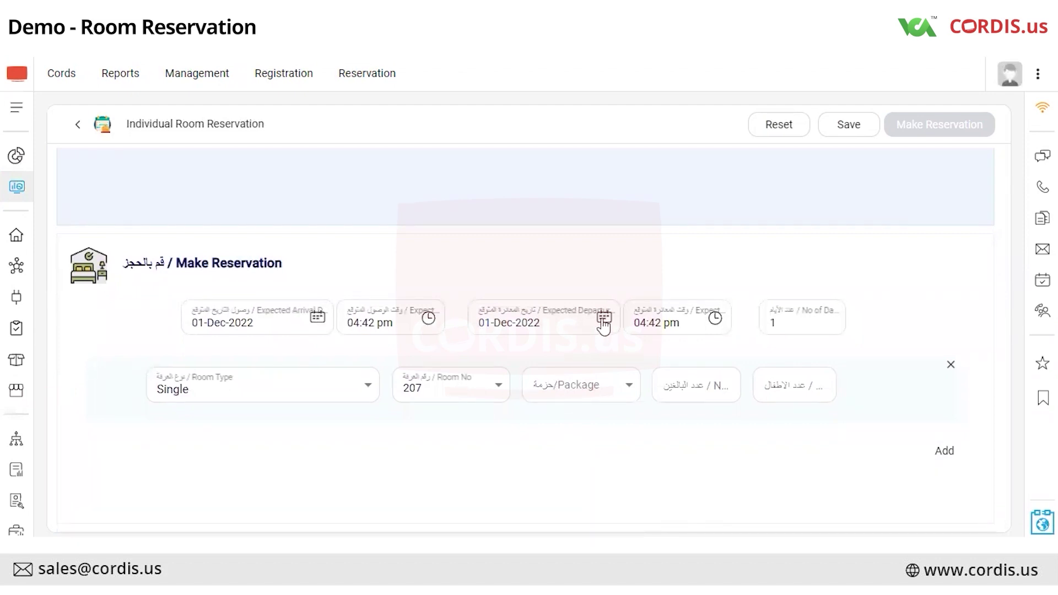
Set the expected departure to 03-Dec-2022 at 08:41 am.
click(603, 320)
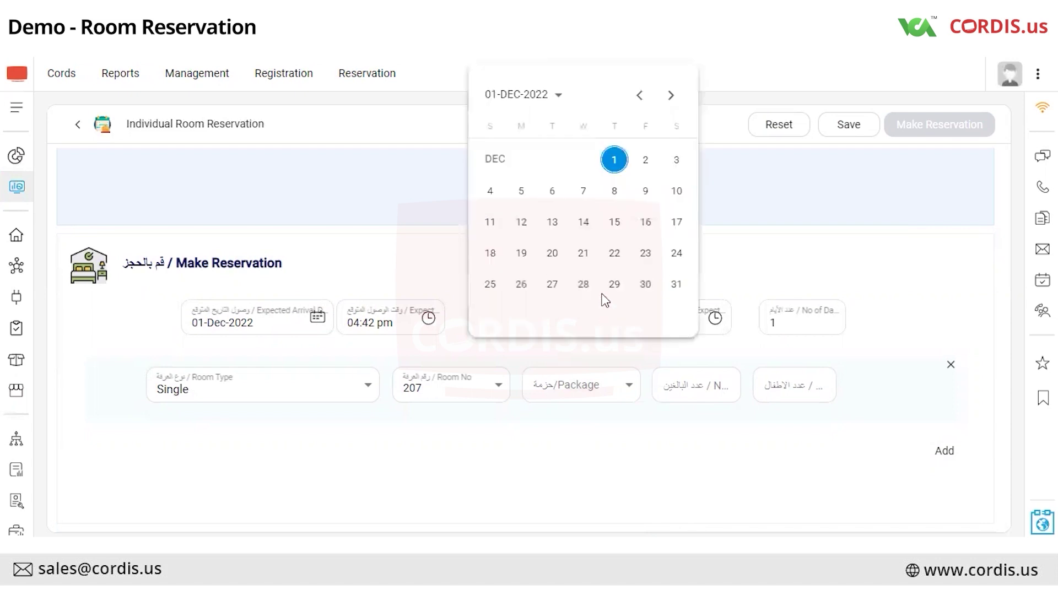
click(677, 161)
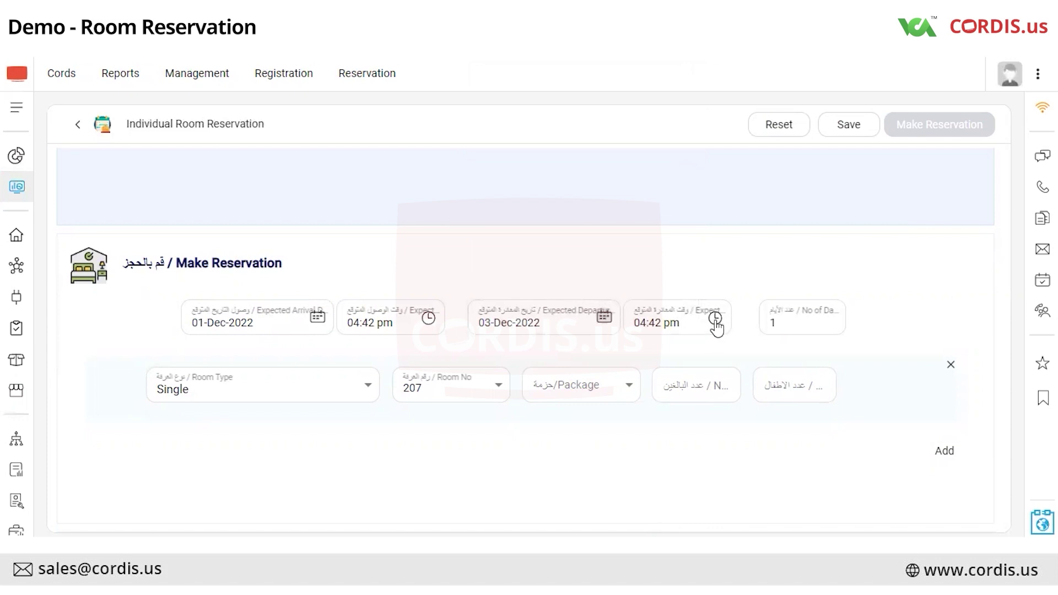
click(716, 319)
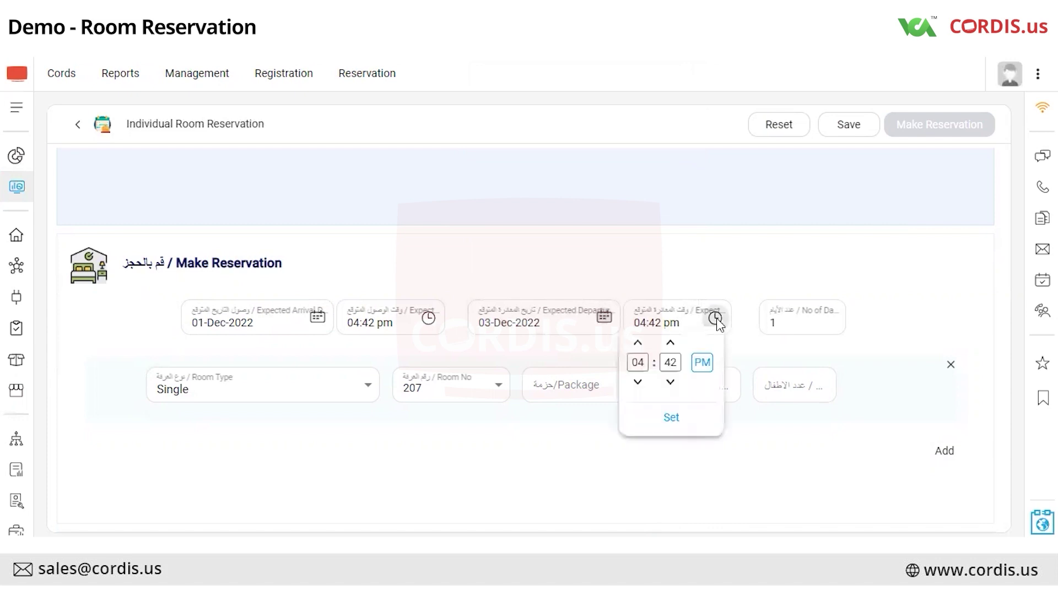
click(698, 368)
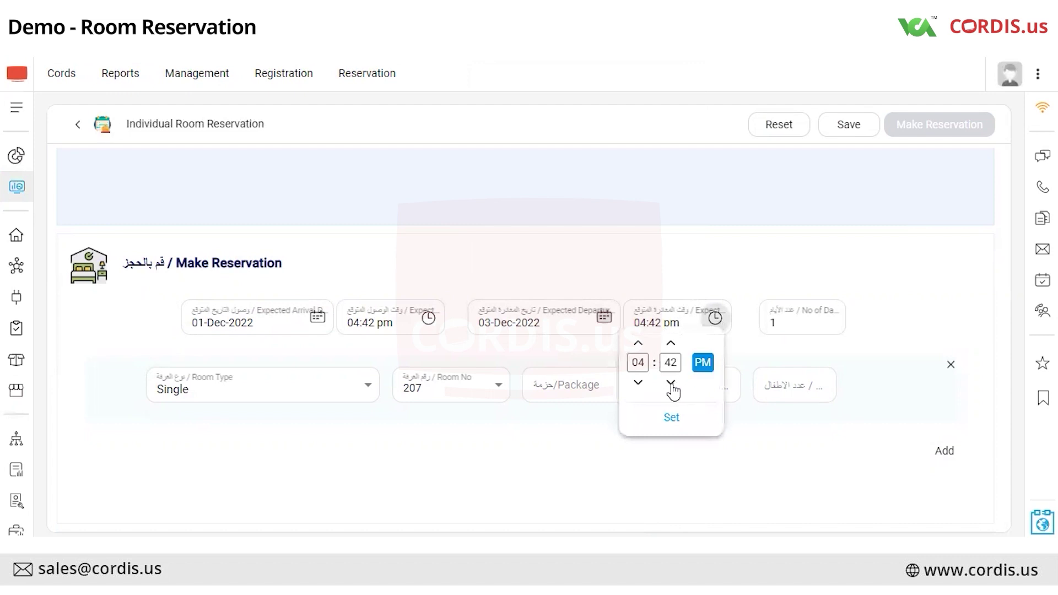
click(639, 345)
click(671, 418)
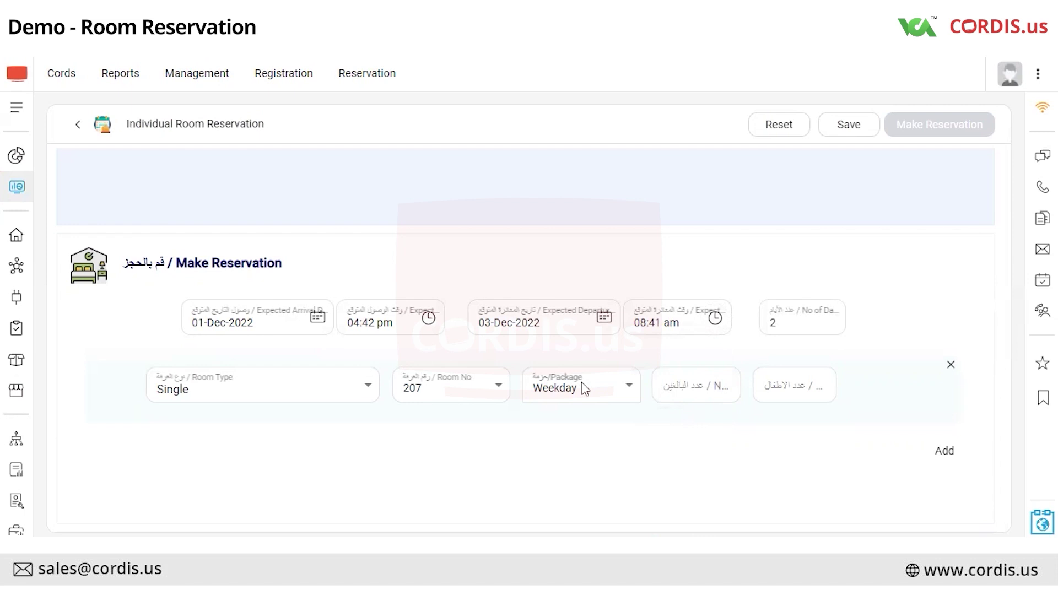
Keep the Weekday package, enter 2 adults, and submit the reservation.
click(584, 389)
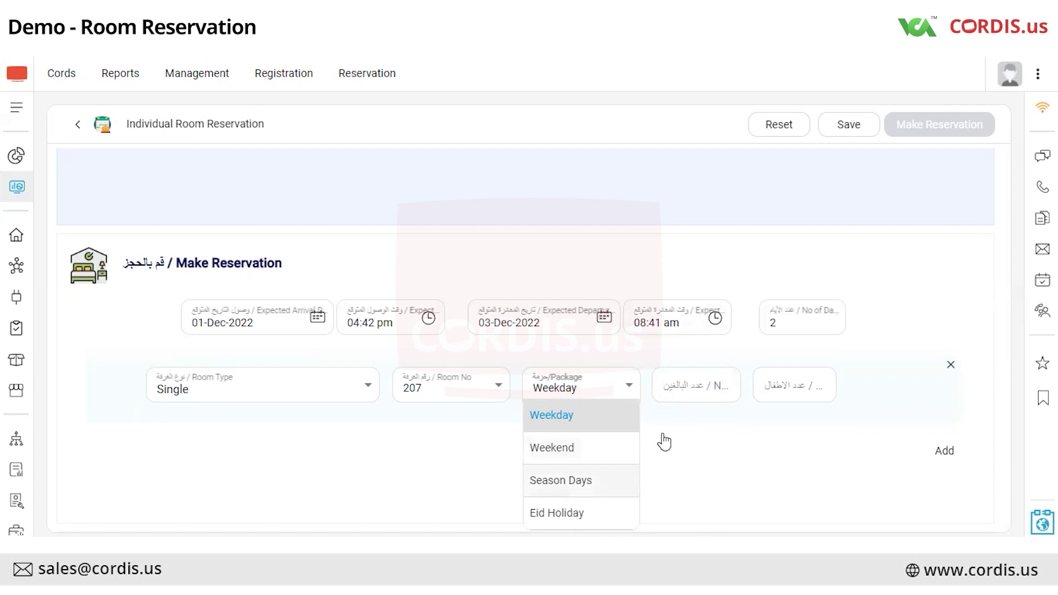
click(692, 390)
click(692, 390)
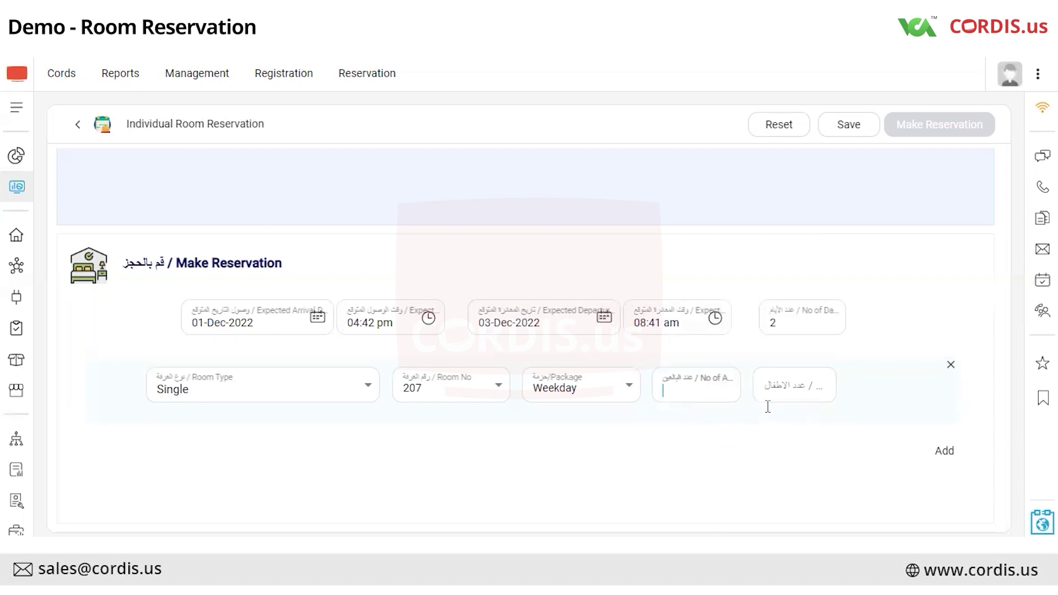
text(2)
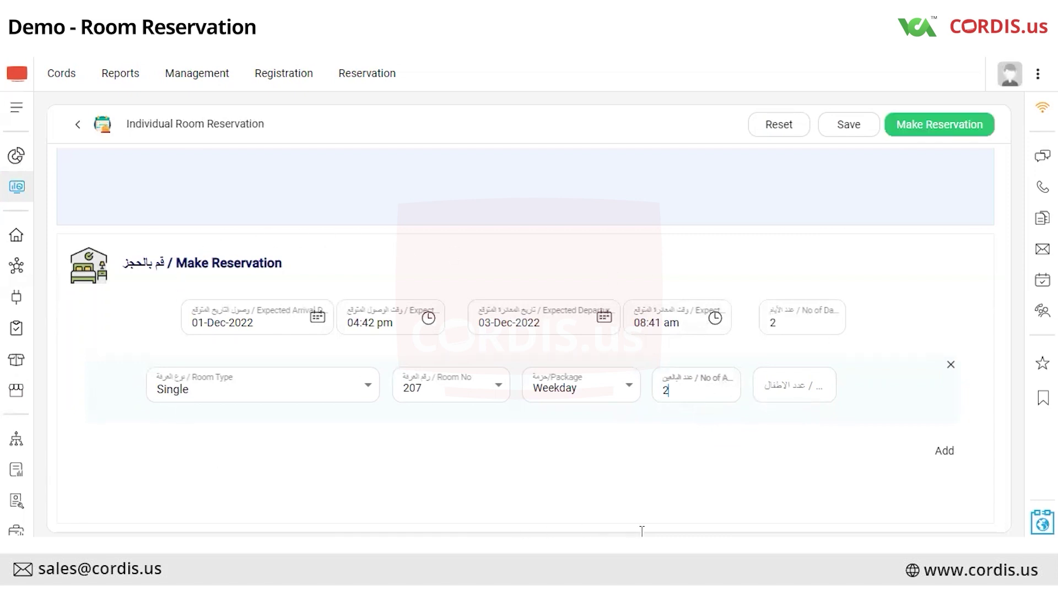
key(Tab)
click(929, 129)
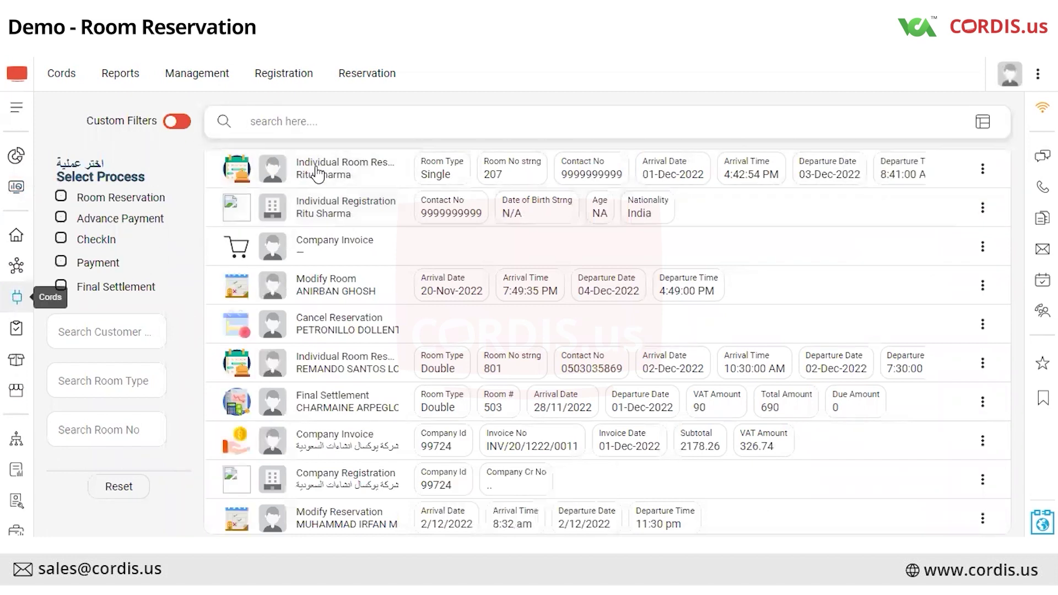
Expand the new Single room 207 reservation's details in the Cords list.
mouse_move(315, 182)
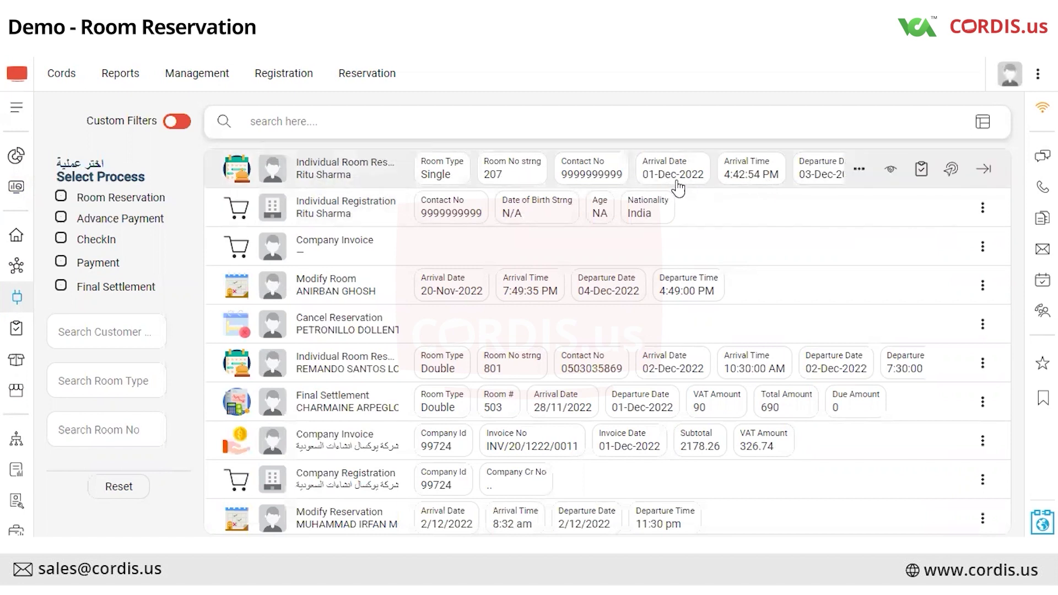
click(859, 174)
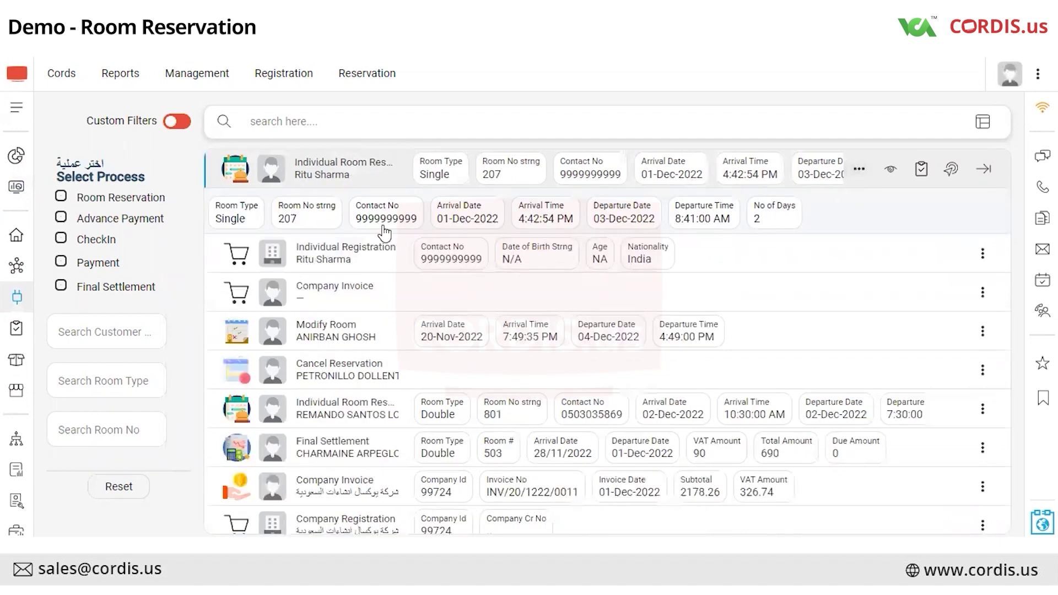